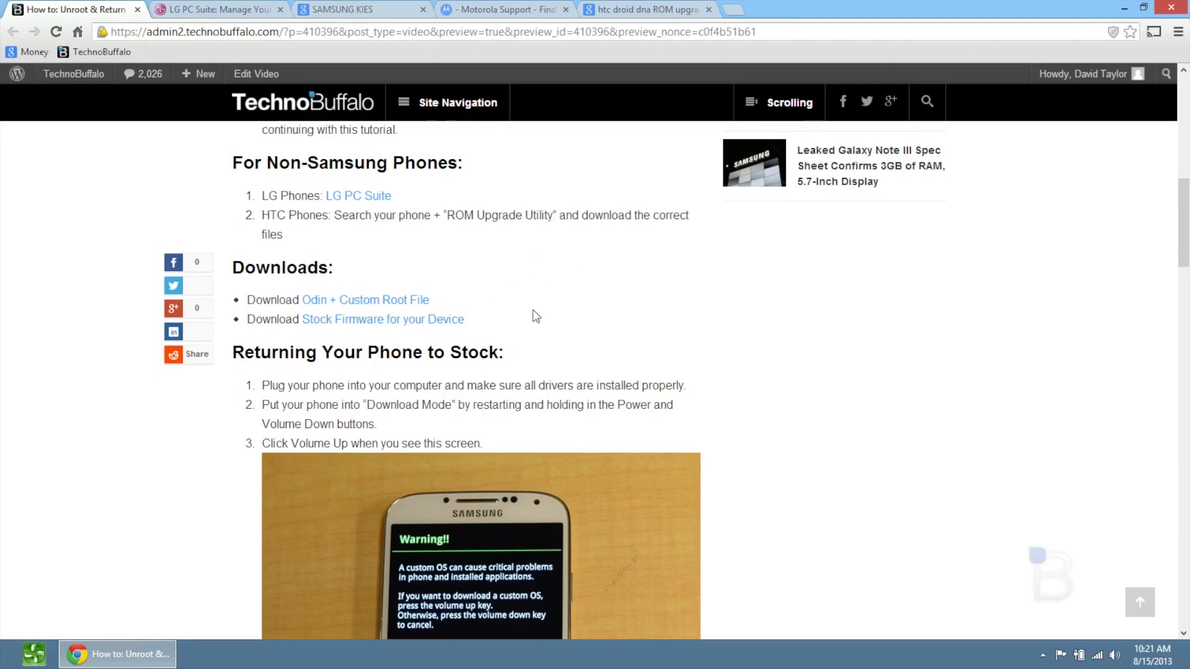
Step: Read through the tutorial page's non-Samsung notes, the Downloads section and the instructions for returning the phone to stock
{"action": "scroll", "coordinate": [558, 319], "scroll_direction": "down", "scroll_amount": 2}
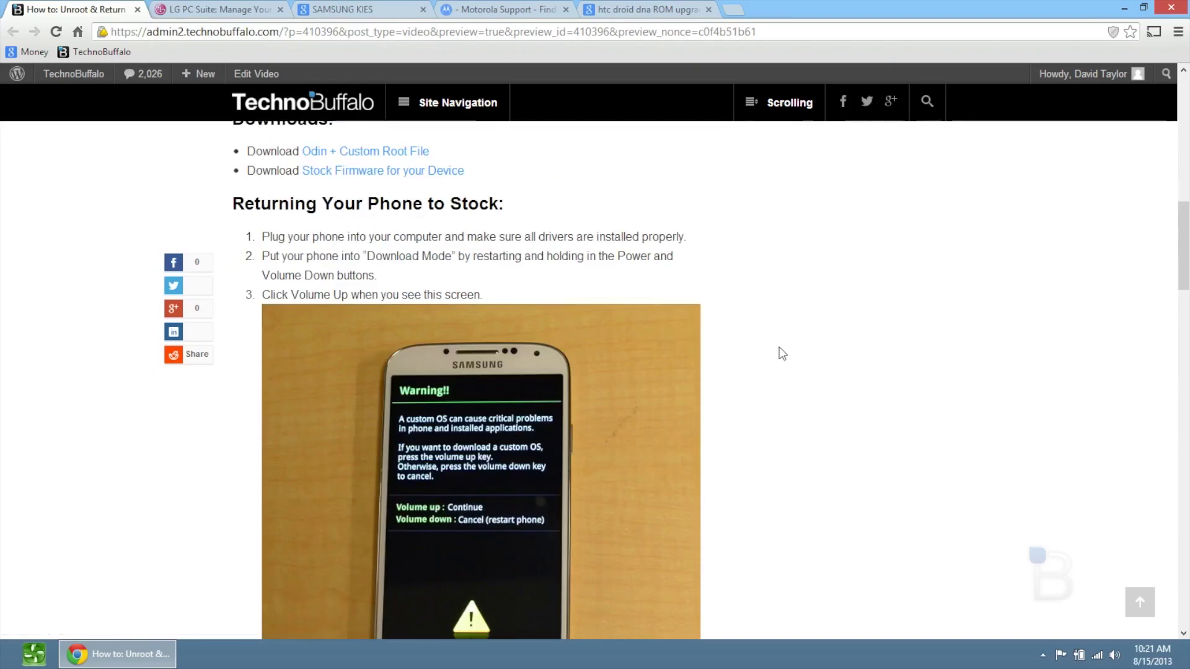
{"action": "scroll", "coordinate": [744, 357], "scroll_direction": "up", "scroll_amount": 3}
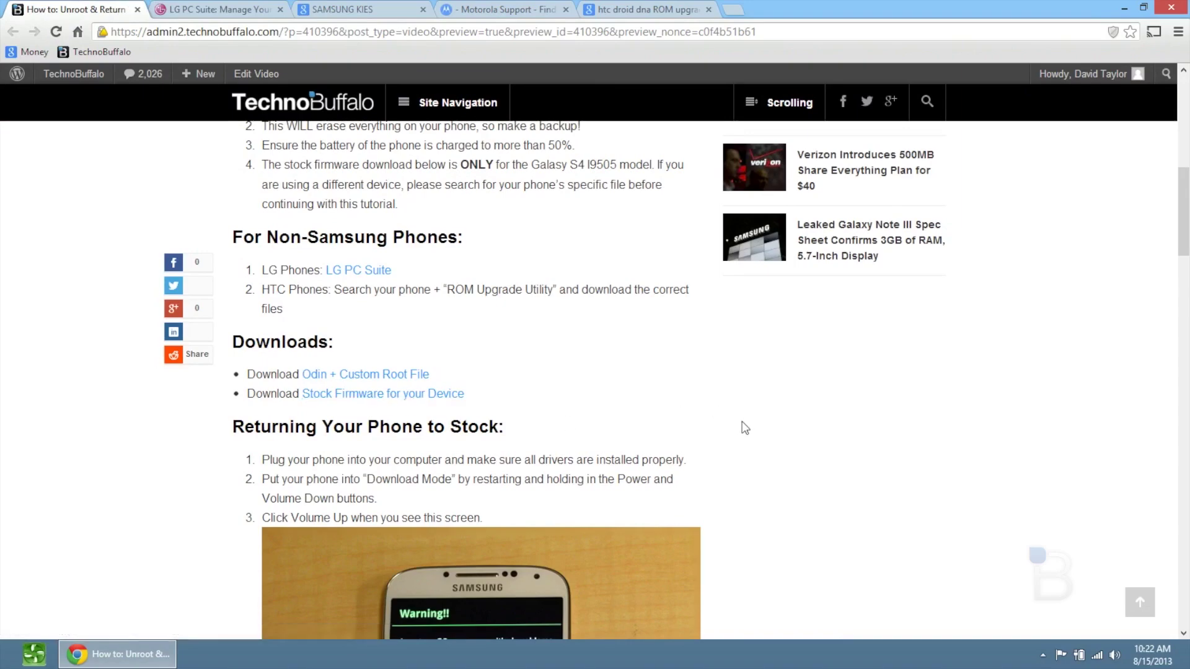
{"action": "scroll", "coordinate": [745, 427], "scroll_direction": "down", "scroll_amount": 1}
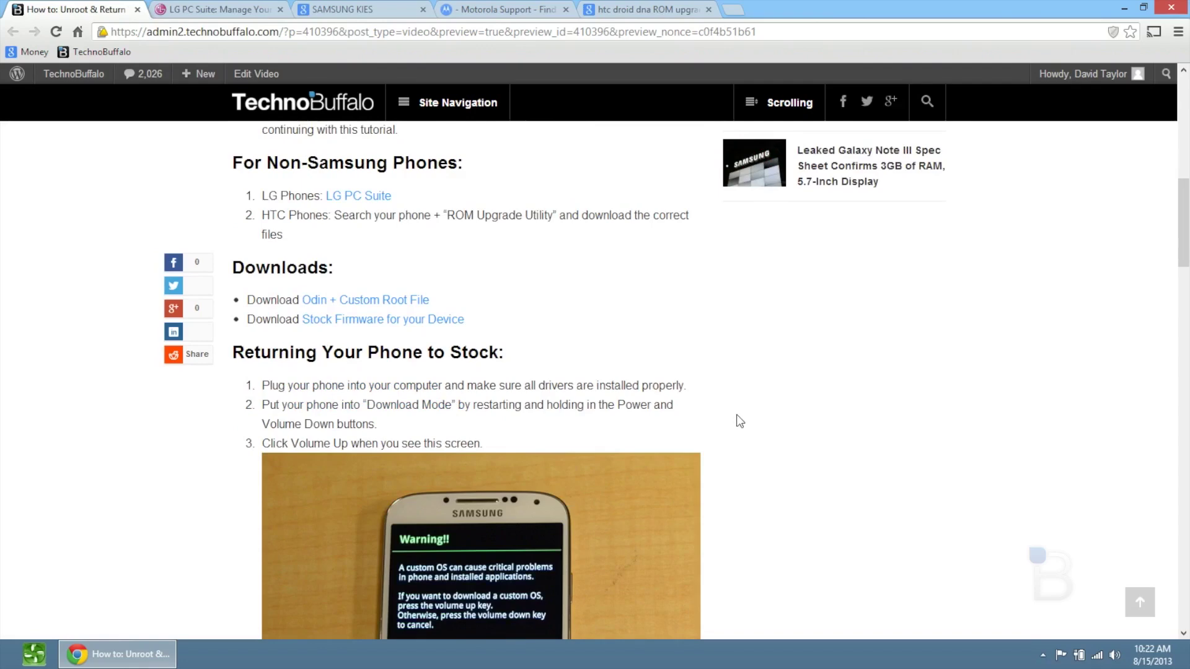
{"action": "scroll", "coordinate": [738, 422], "scroll_direction": "down", "scroll_amount": 1}
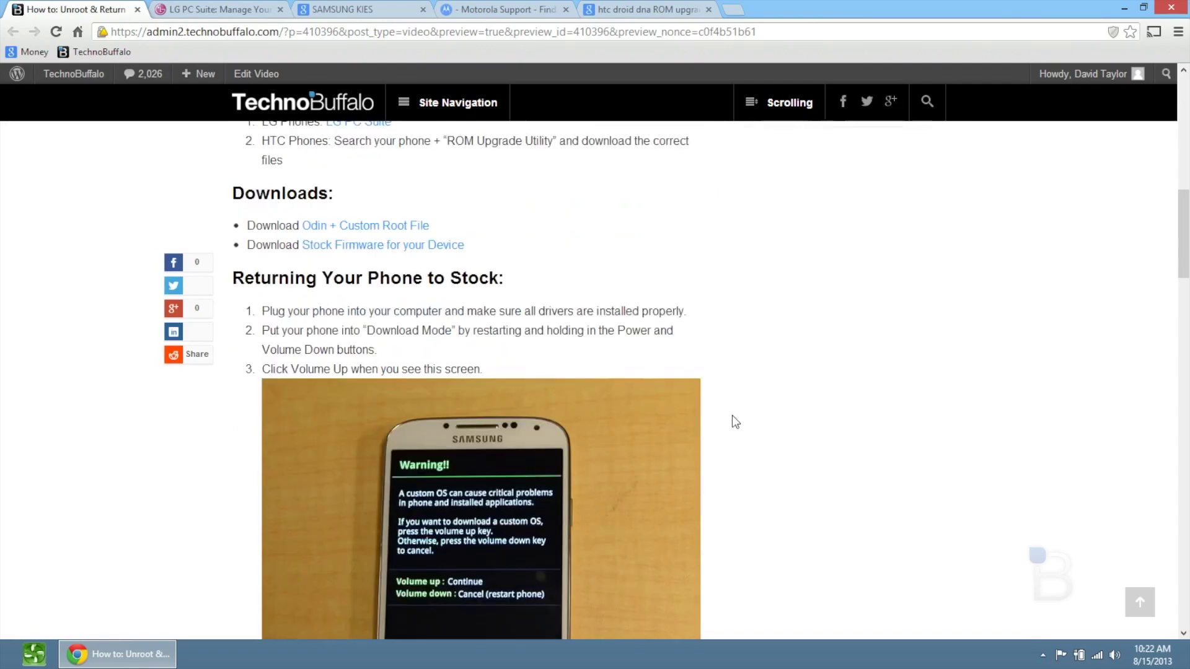
{"action": "scroll", "coordinate": [733, 417], "scroll_direction": "down", "scroll_amount": 1}
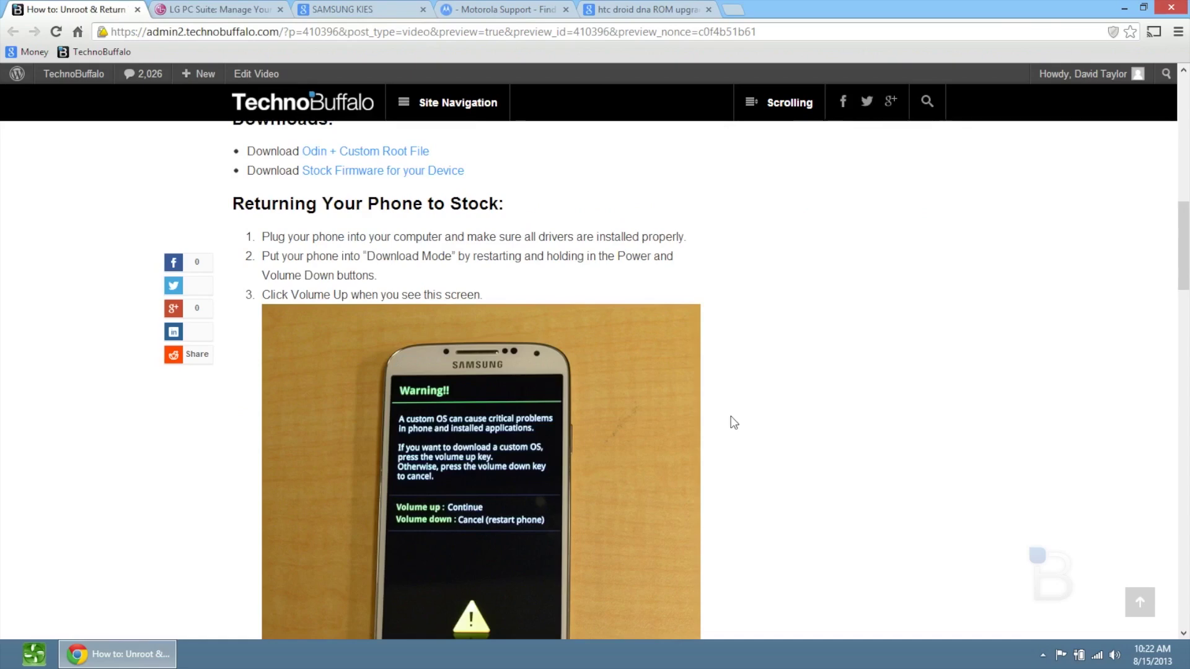
{"action": "scroll", "coordinate": [733, 422], "scroll_direction": "up", "scroll_amount": 1}
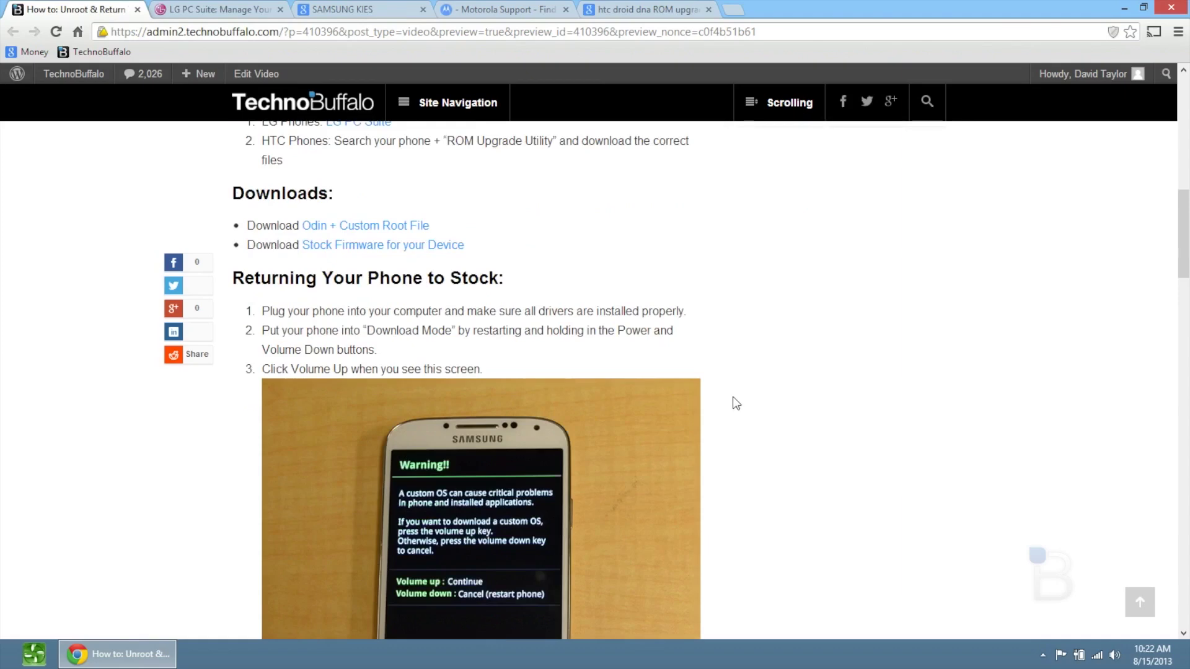
{"action": "scroll", "coordinate": [736, 399], "scroll_direction": "down", "scroll_amount": 3}
{"action": "scroll", "coordinate": [732, 397], "scroll_direction": "up", "scroll_amount": 1}
{"action": "scroll", "coordinate": [734, 399], "scroll_direction": "up", "scroll_amount": 2}
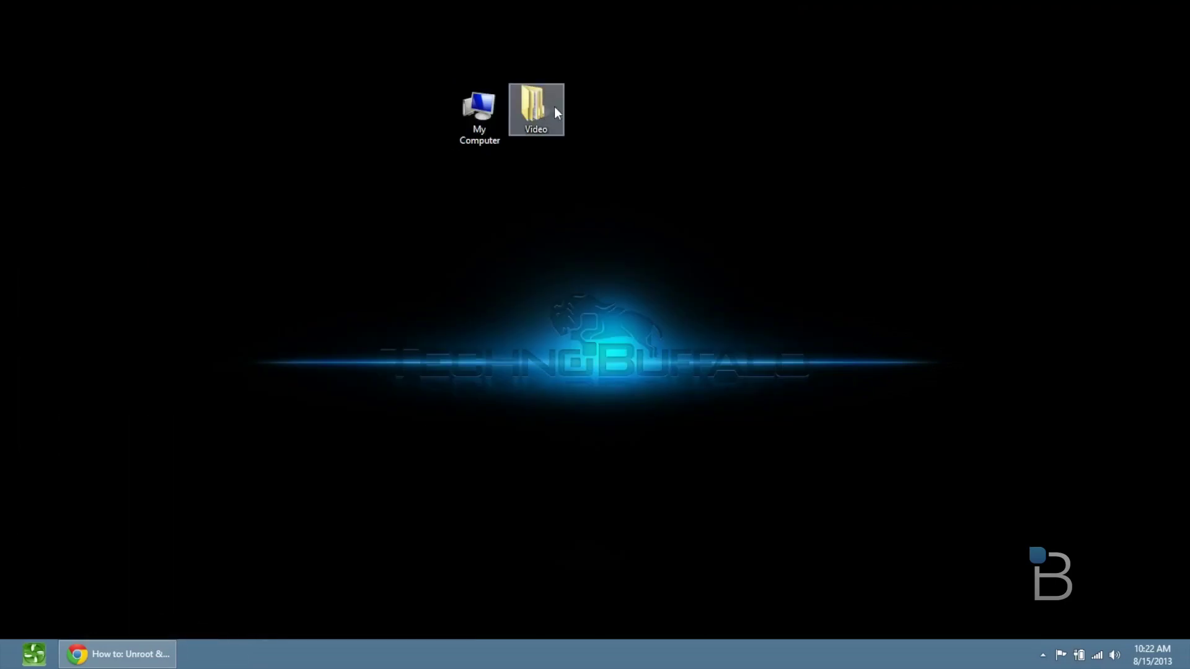
Step: Open the Video folder on the desktop and extract I9505XXUBMF8_I9505VDSBMF1_VDS.zip into a folder of the same name
{"action": "double_click", "coordinate": [542, 106]}
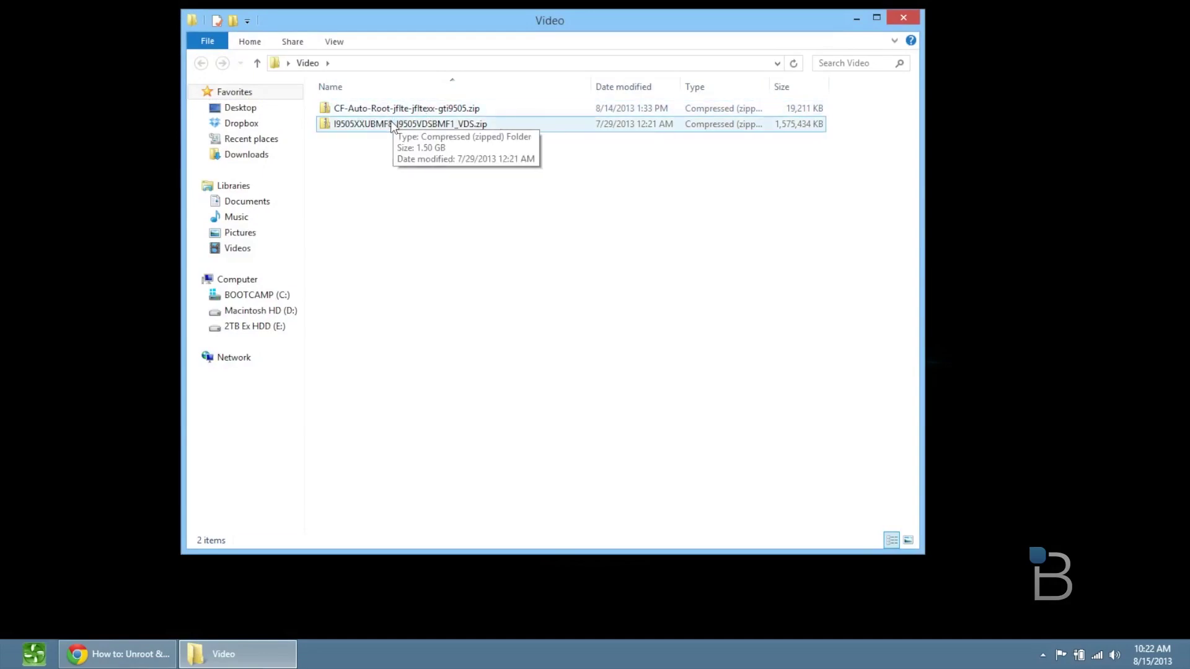
{"action": "left_click", "coordinate": [394, 126]}
{"action": "right_click", "coordinate": [395, 126]}
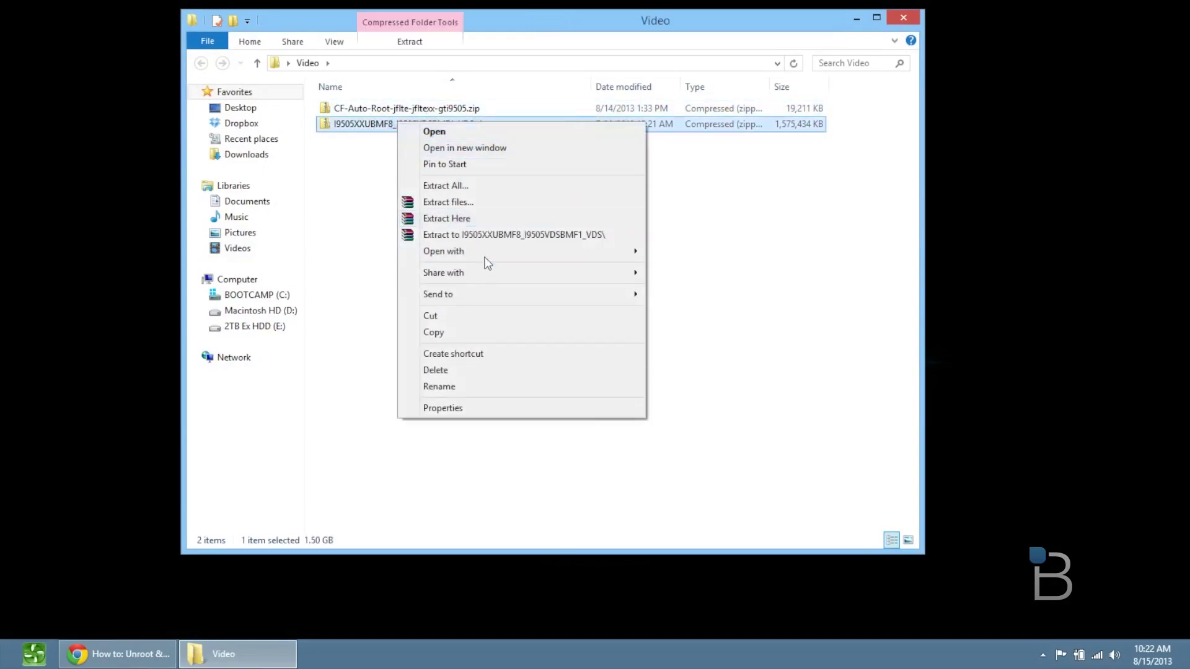
{"action": "left_click", "coordinate": [490, 236]}
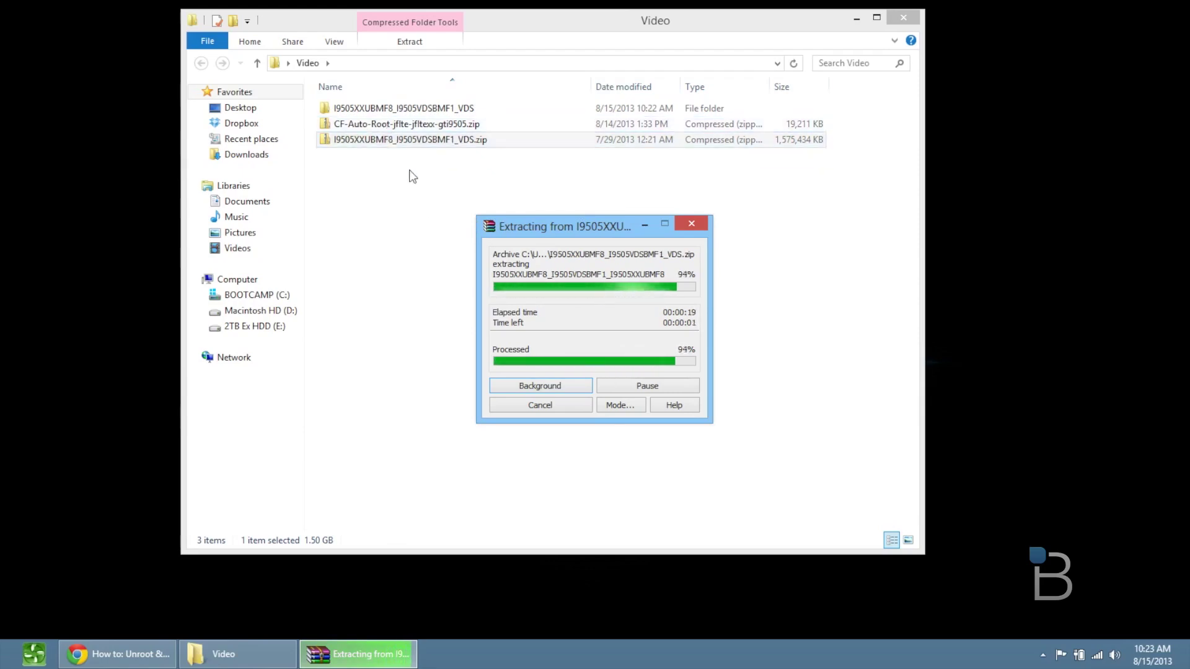
Step: Extract CF-Auto-Root-jflte-jfltexx-gti9505.zip into a folder of the same name
{"action": "left_click", "coordinate": [391, 125]}
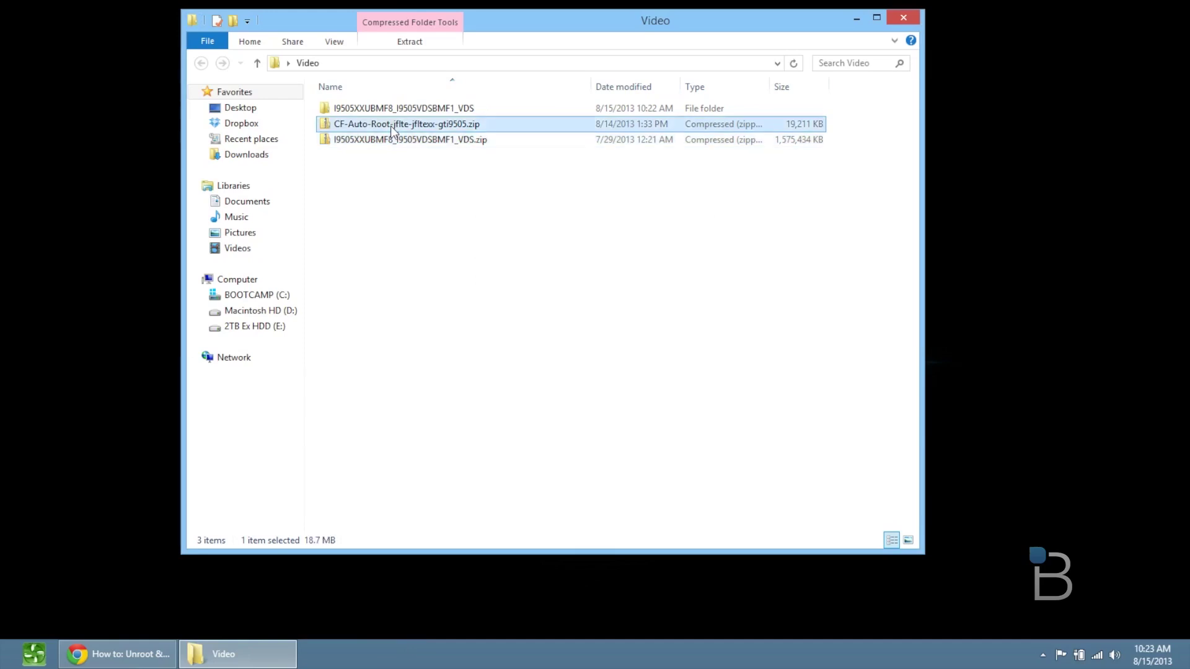
{"action": "right_click", "coordinate": [391, 125]}
{"action": "left_click", "coordinate": [404, 228]}
Step: Open the extracted I9505XXUBMF8_I9505VDSBMF1_VDS folder and widen the Name column to read the full firmware file name
{"action": "left_click", "coordinate": [375, 124]}
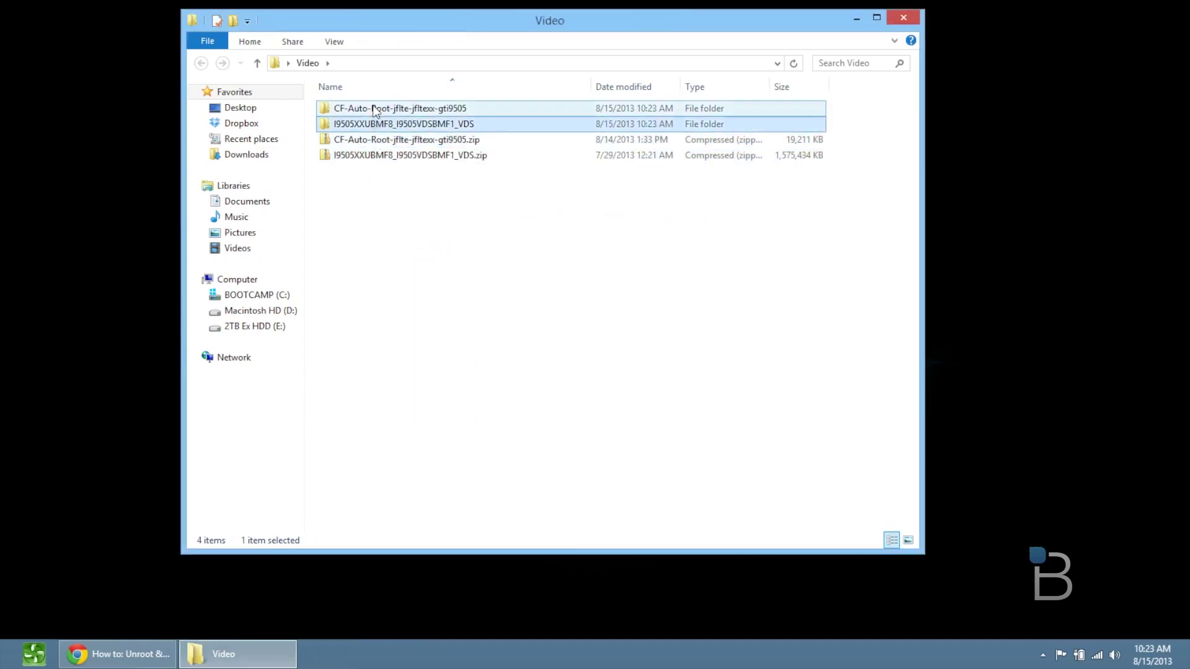
{"action": "double_click", "coordinate": [374, 124]}
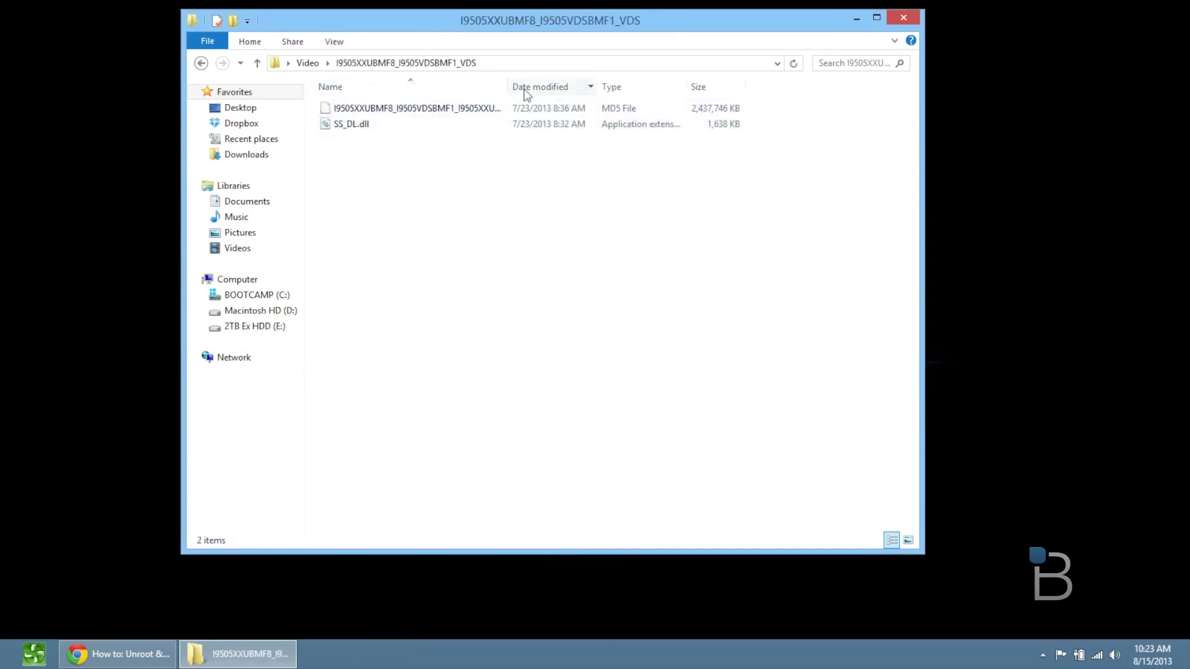
{"action": "left_click_drag", "start_coordinate": [506, 86], "coordinate": [598, 87]}
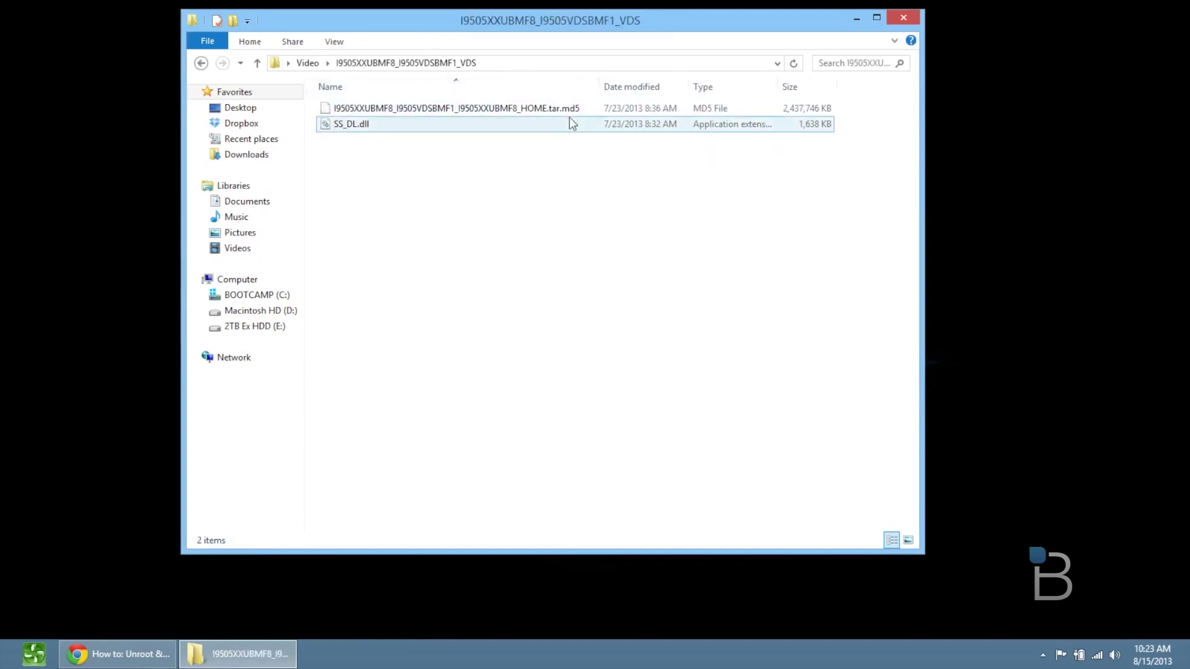
Step: Return to the Video folder and examine the files inside the extracted CF-Auto-Root-jflte-jfltexx-gti9505 folder
{"action": "left_click", "coordinate": [198, 65]}
{"action": "double_click", "coordinate": [397, 109]}
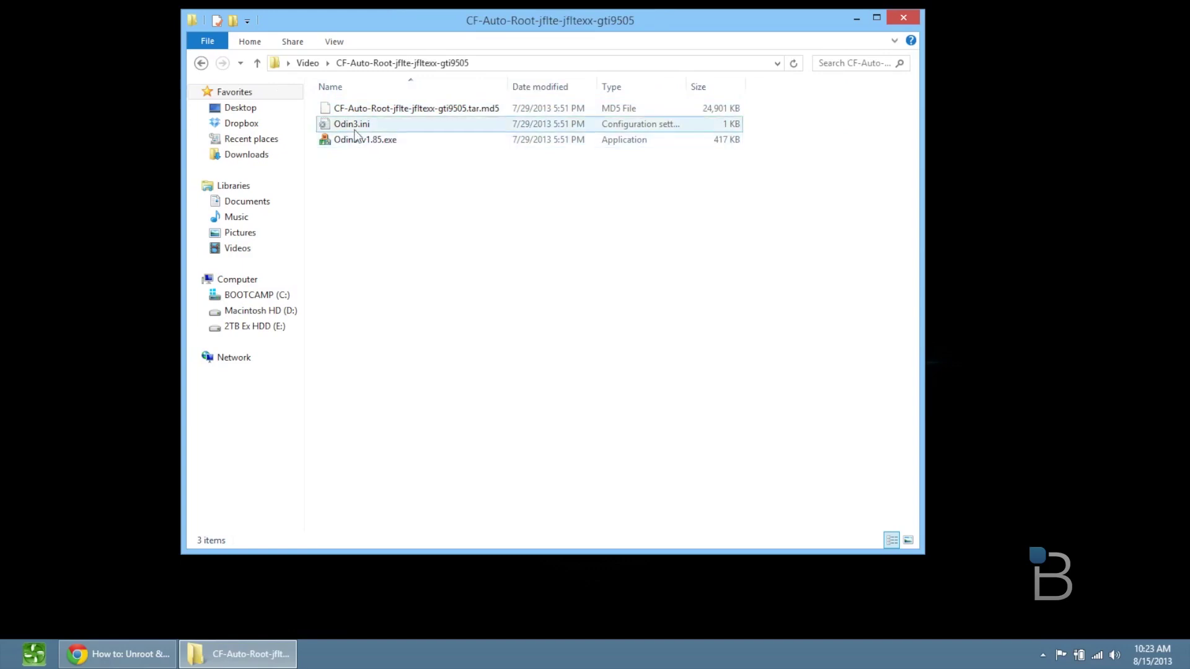
{"action": "left_click", "coordinate": [381, 109]}
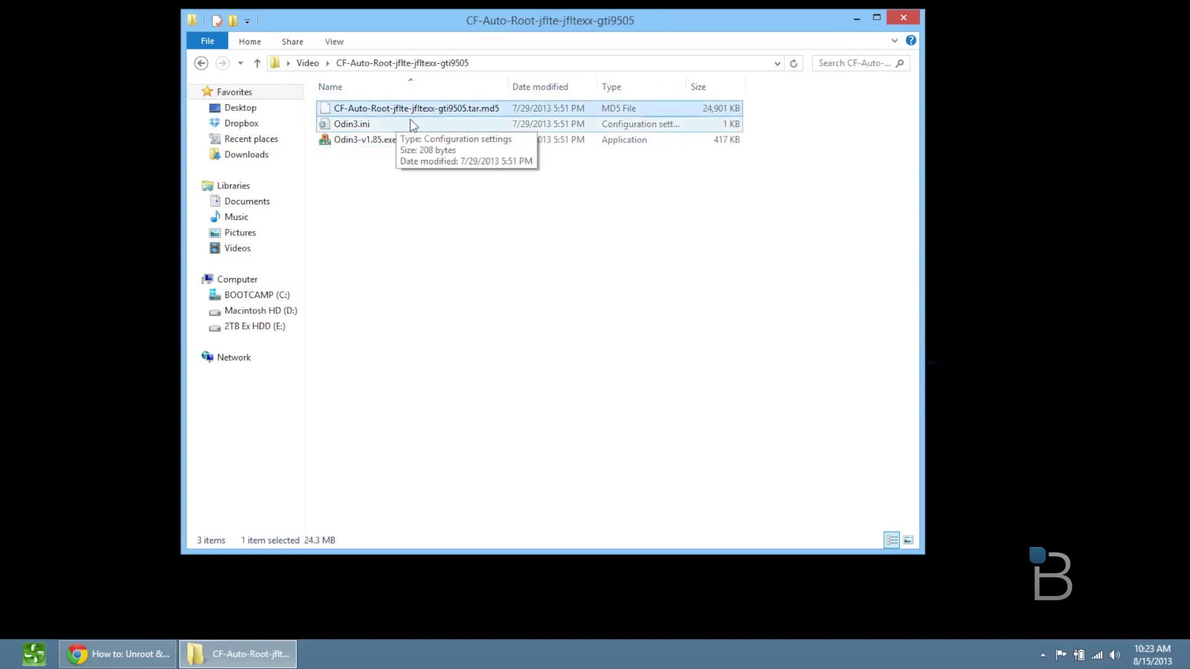
{"action": "left_click", "coordinate": [654, 199]}
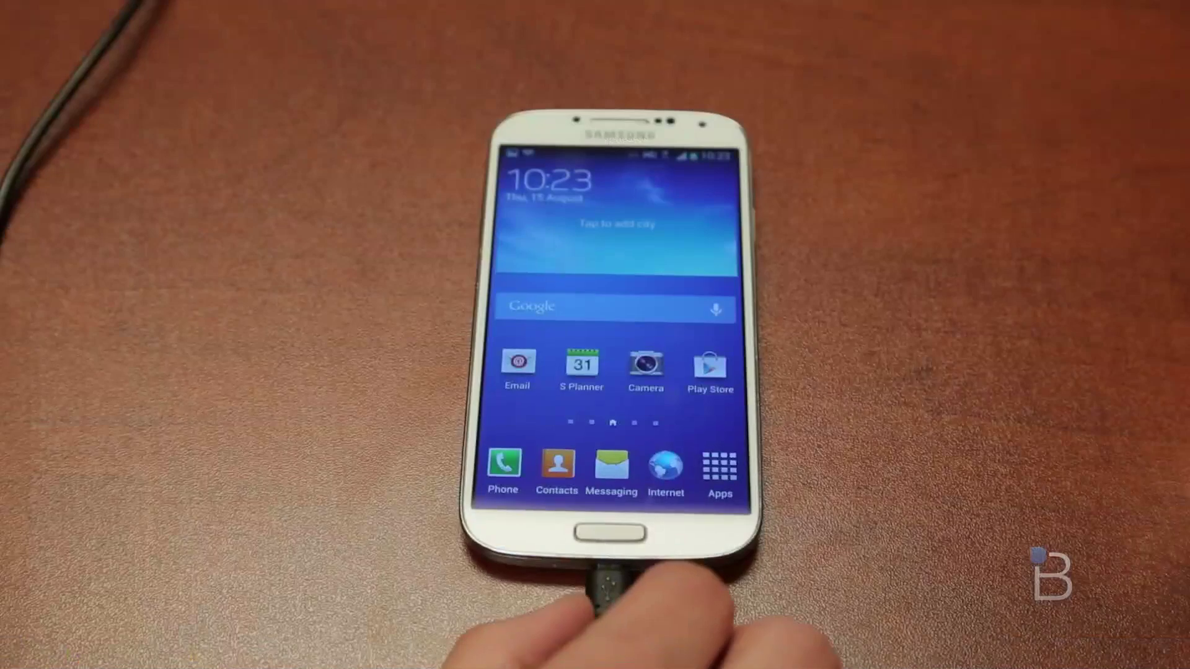
{"action": "left_click", "coordinate": [717, 462]}
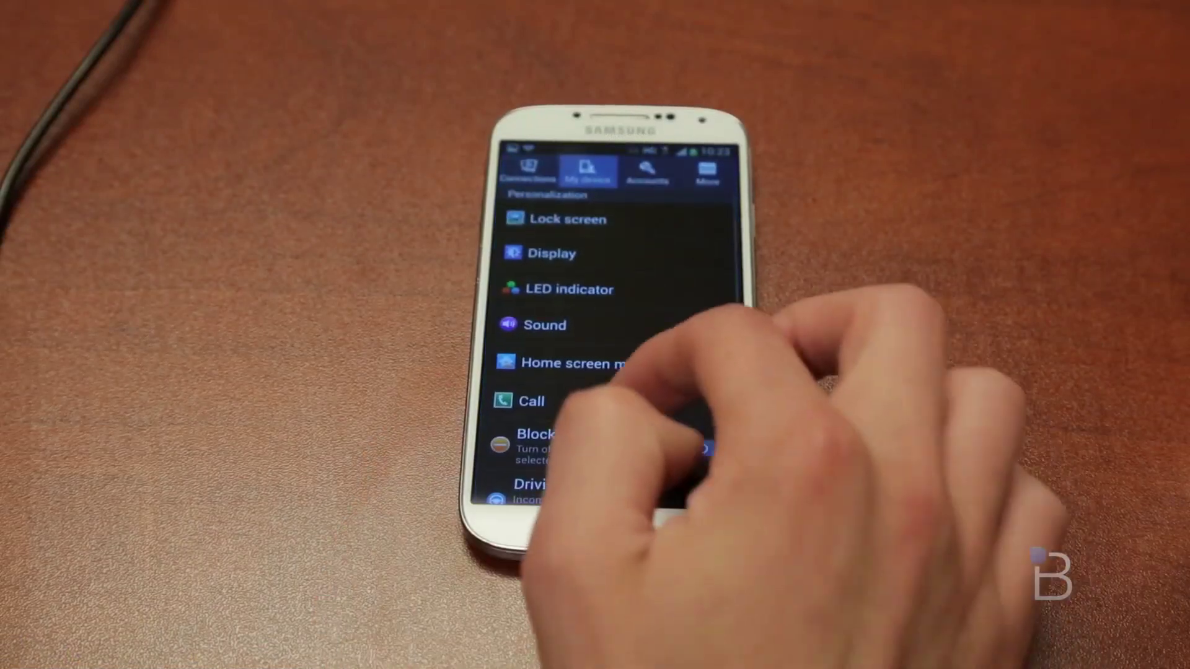
{"action": "left_click", "coordinate": [595, 428]}
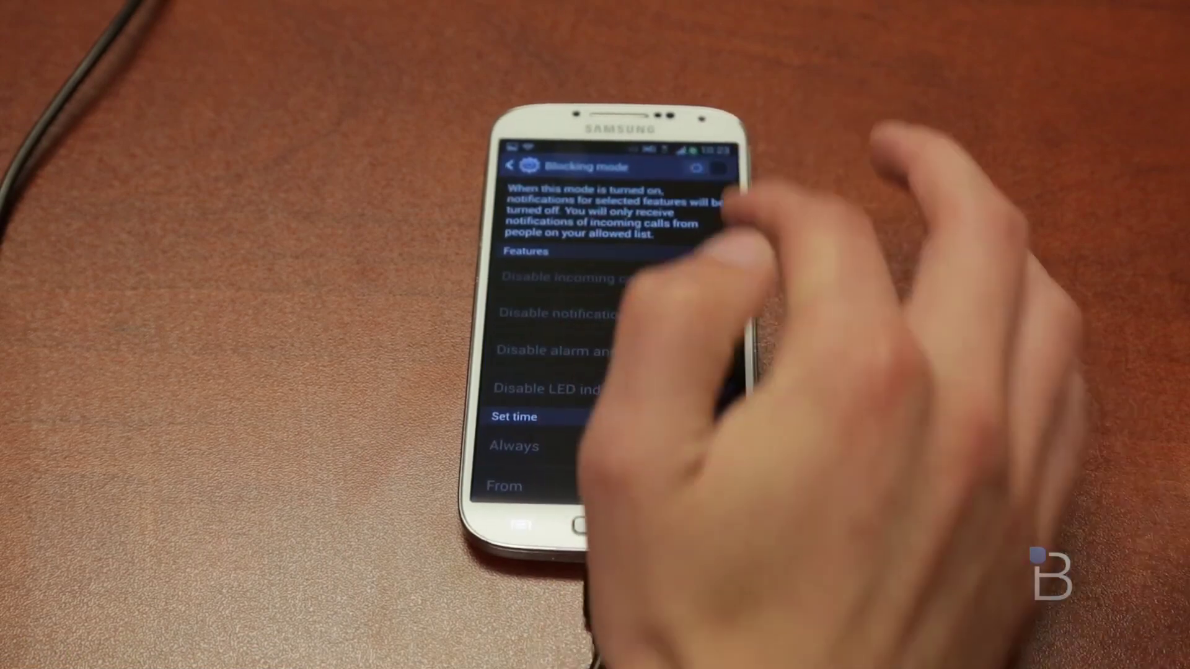
{"action": "left_click", "coordinate": [657, 527]}
{"action": "left_click", "coordinate": [708, 171]}
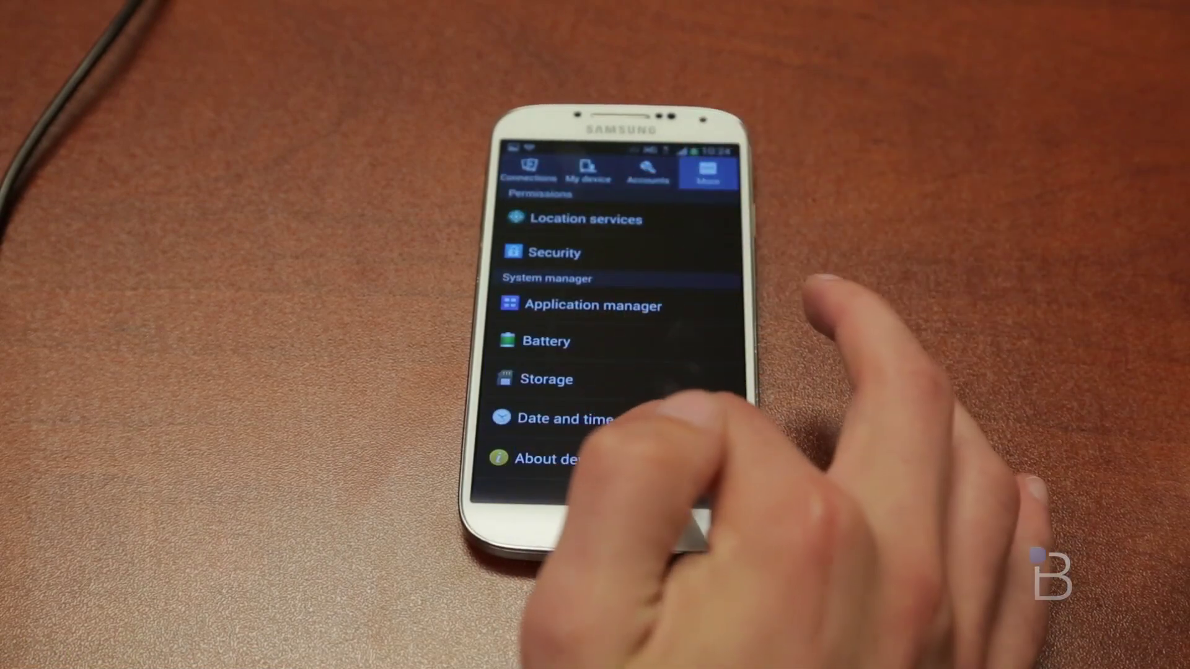
{"action": "left_click", "coordinate": [558, 459]}
{"action": "left_click", "coordinate": [657, 527]}
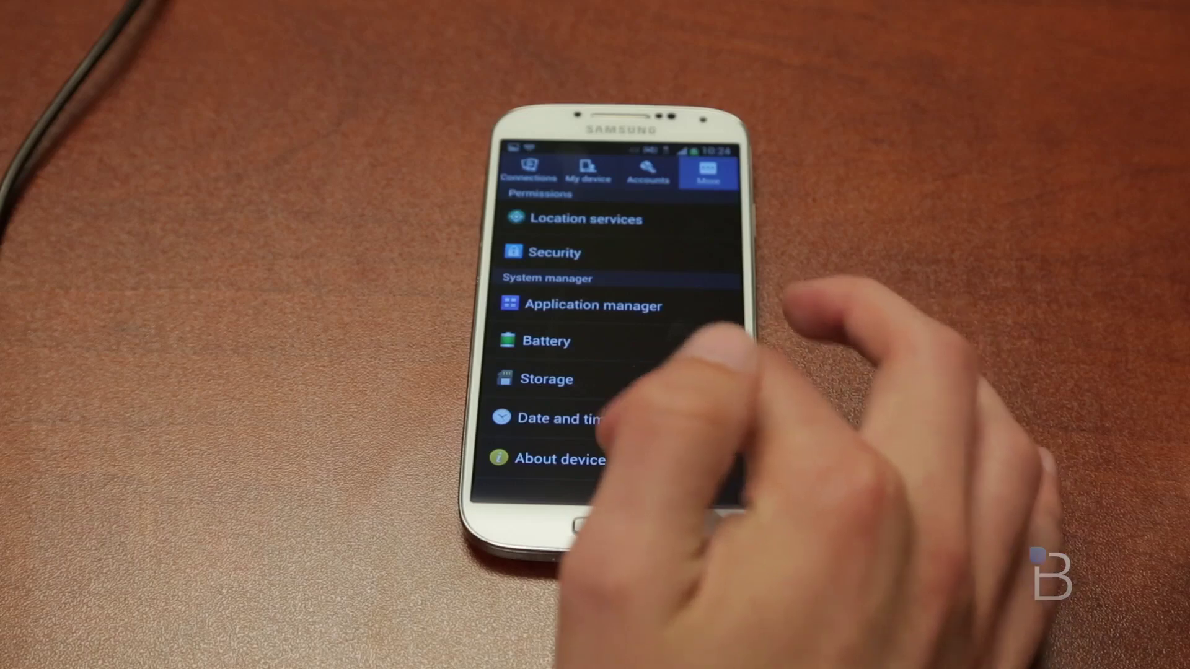
{"action": "left_click", "coordinate": [561, 459]}
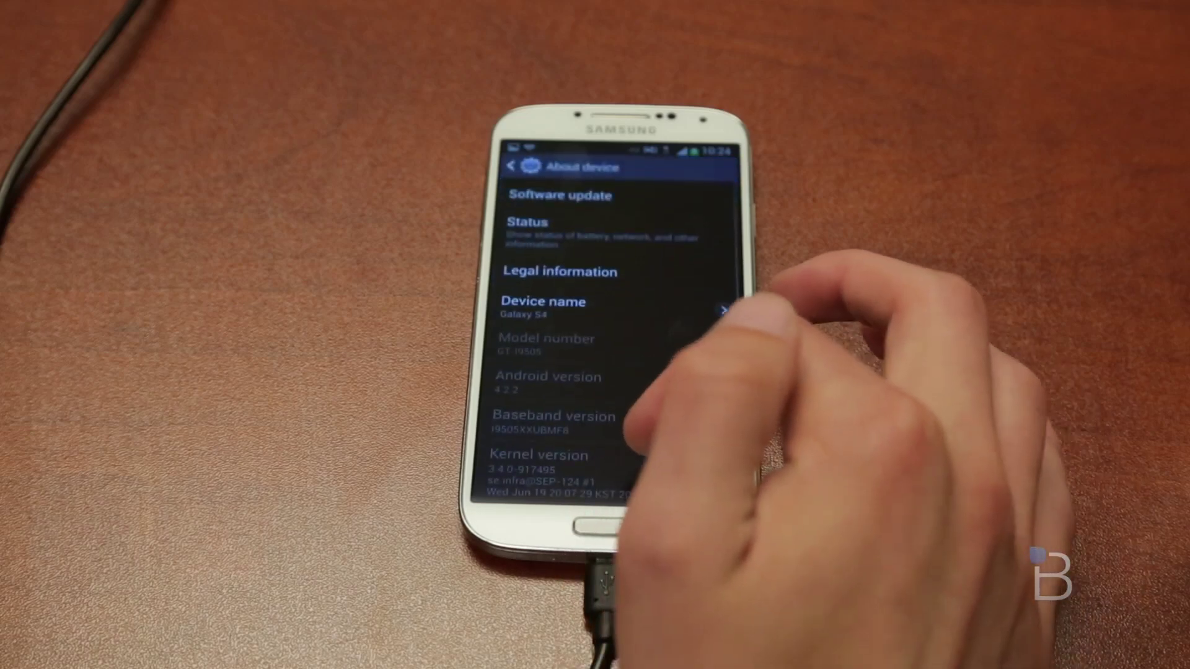
{"action": "scroll", "coordinate": [619, 340], "scroll_direction": "down", "scroll_amount": 5}
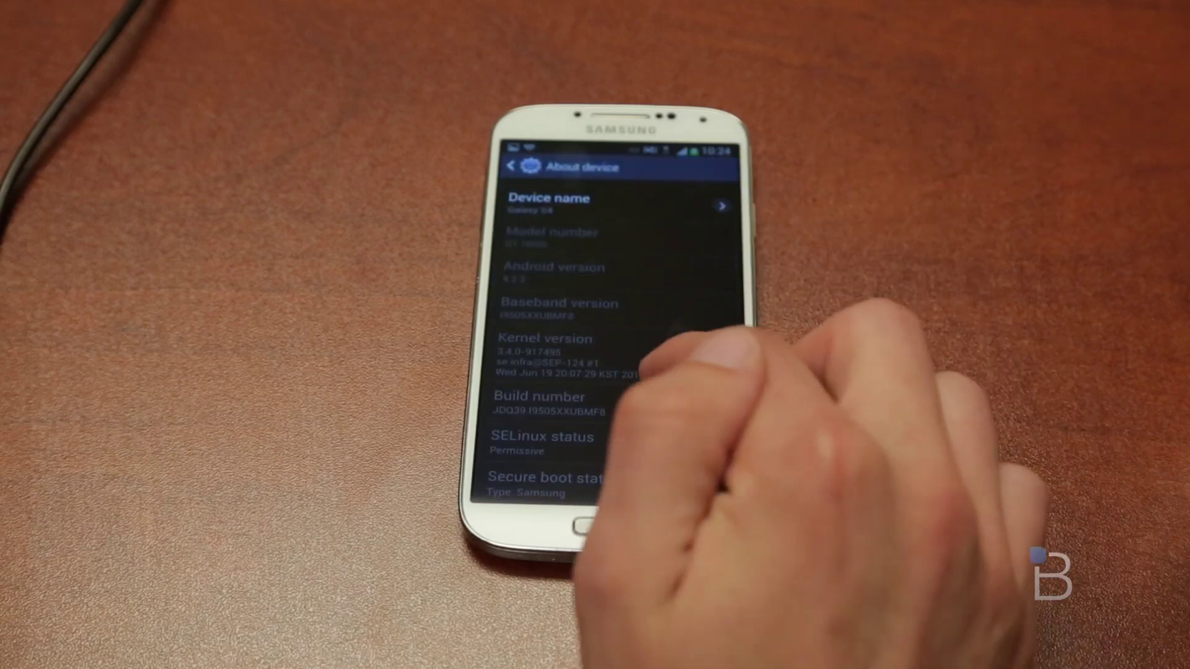
{"action": "left_click", "coordinate": [545, 403]}
{"action": "left_click", "coordinate": [546, 403]}
{"action": "left_click", "coordinate": [545, 403]}
{"action": "left_click", "coordinate": [545, 403]}
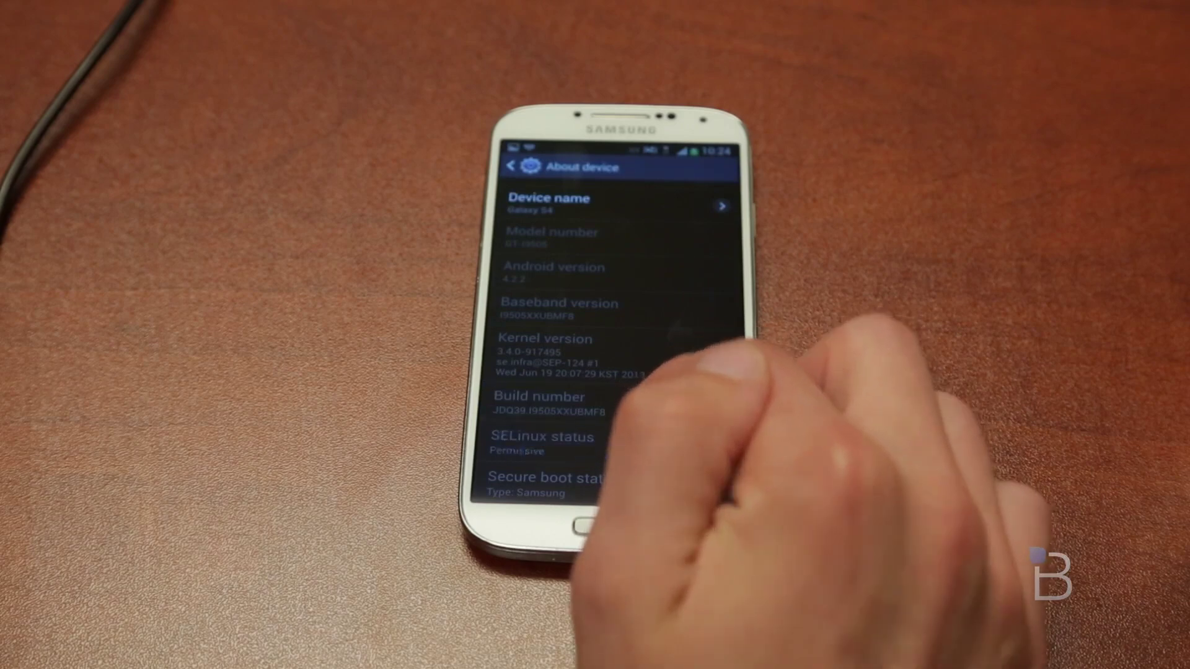
{"action": "left_click", "coordinate": [681, 527]}
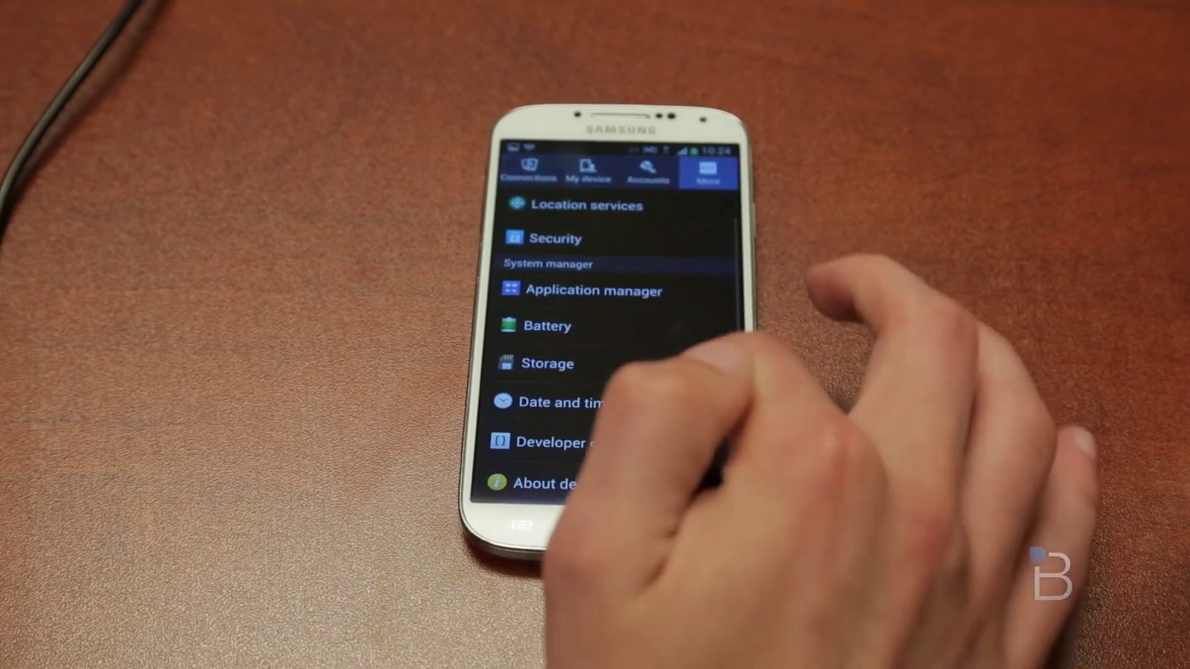
{"action": "left_click", "coordinate": [579, 443]}
{"action": "scroll", "coordinate": [607, 341], "scroll_direction": "down", "scroll_amount": 3}
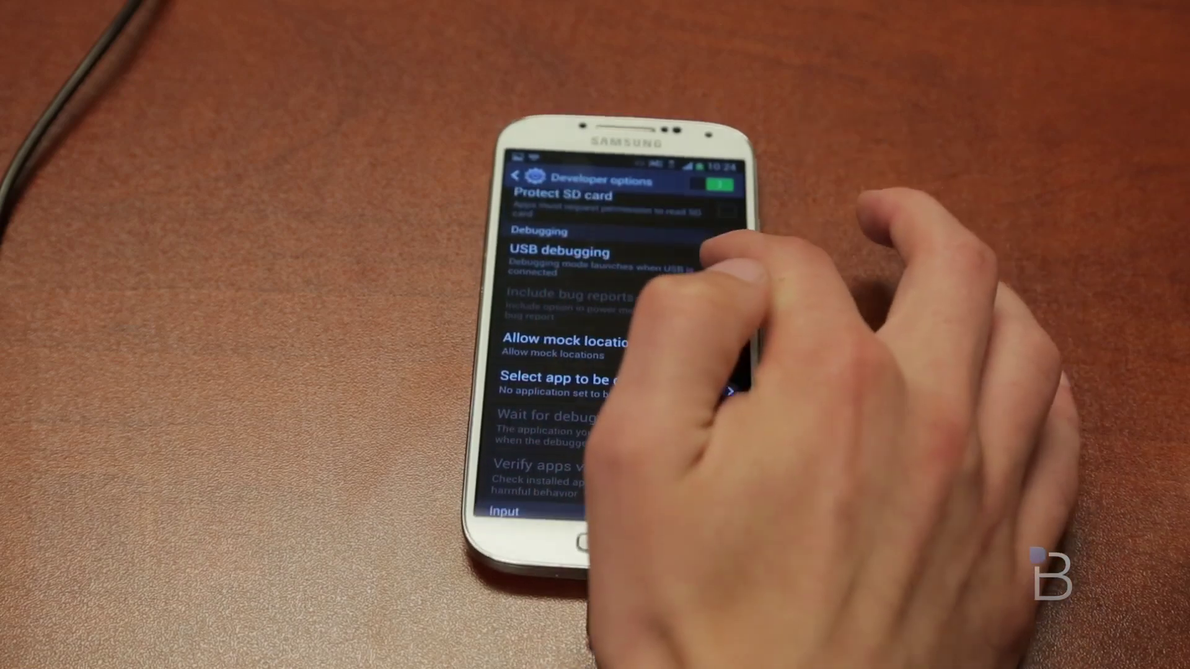
{"action": "left_click", "coordinate": [620, 247]}
{"action": "left_click", "coordinate": [672, 408]}
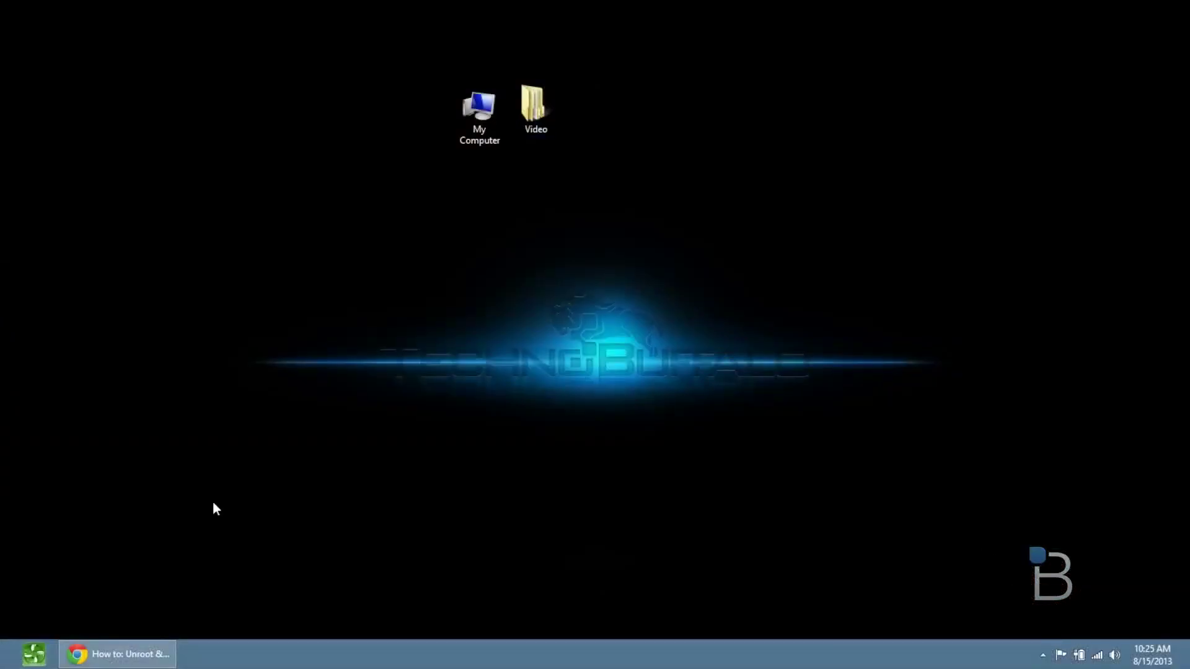
Step: Check the computer's drives and devices for the connected Galaxy S4, close that window, and open the Video folder from the desktop
{"action": "mouse_move", "coordinate": [155, 644]}
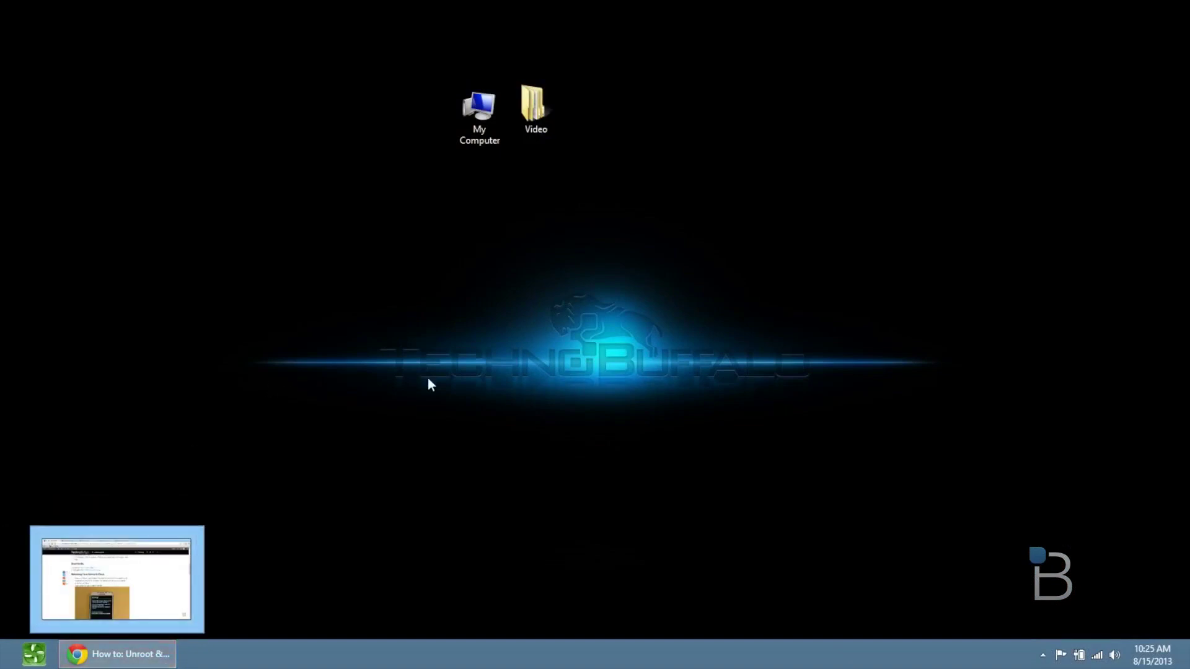
{"action": "double_click", "coordinate": [480, 122]}
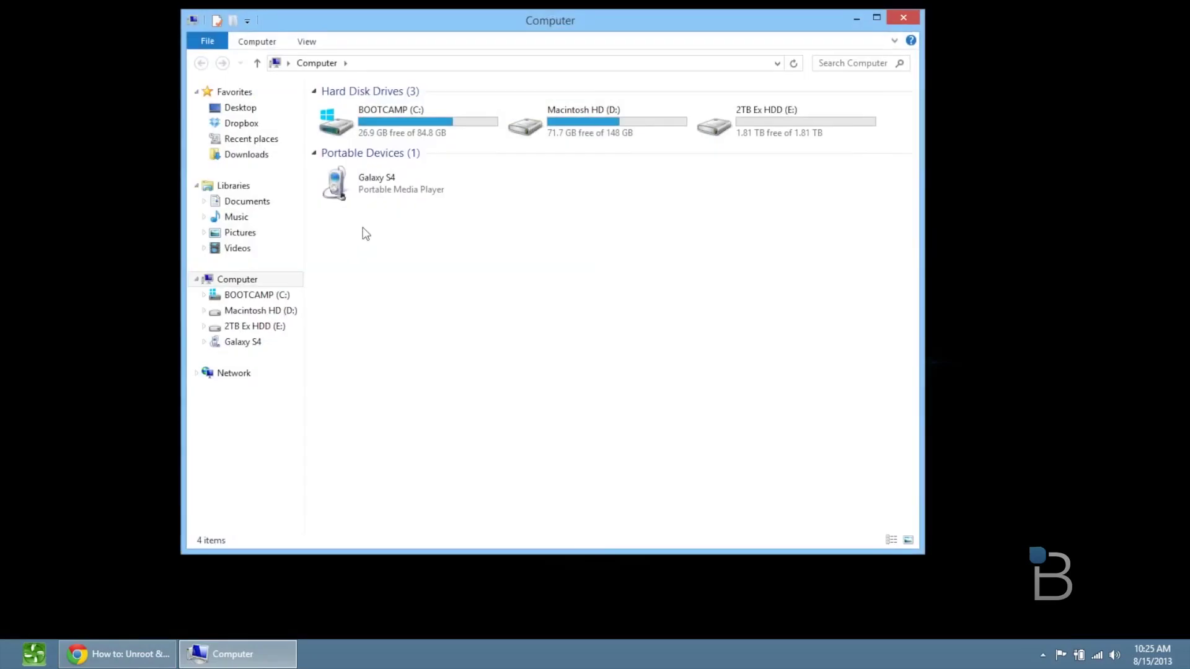
{"action": "left_click", "coordinate": [903, 19]}
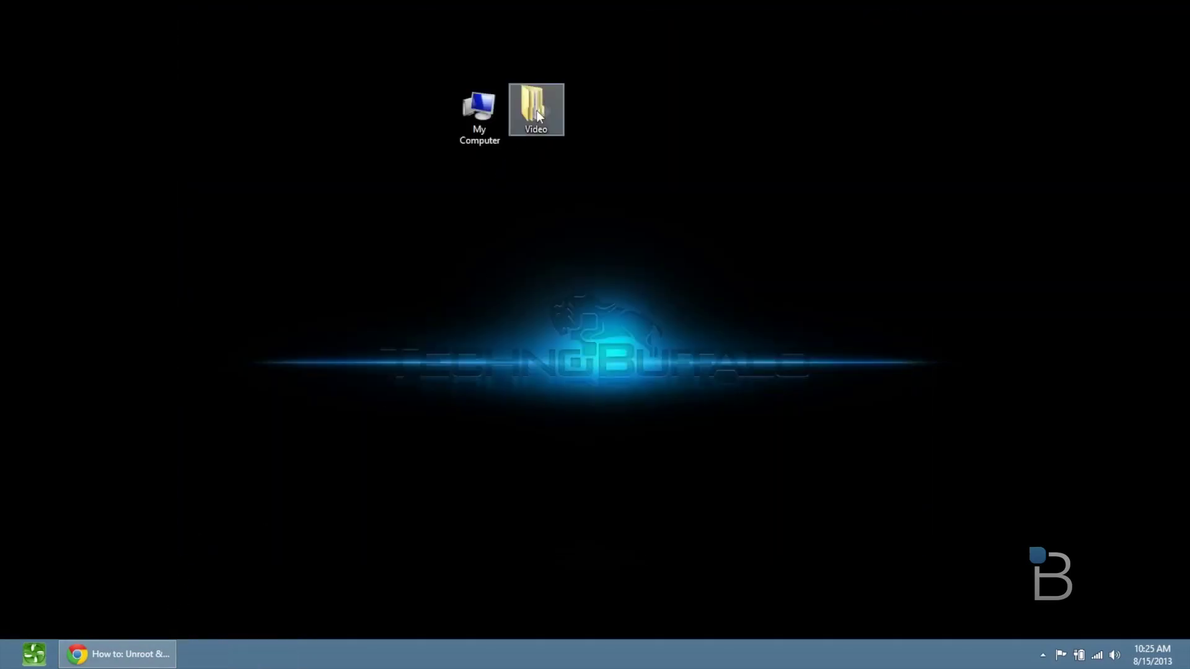
{"action": "double_click", "coordinate": [535, 102]}
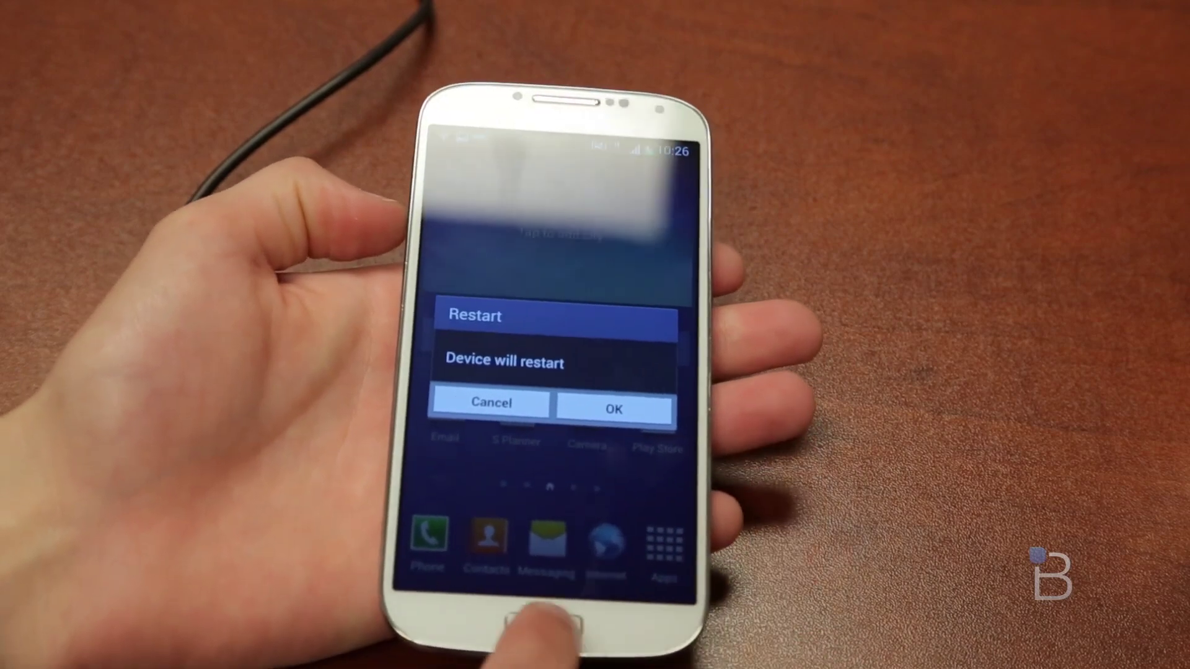
{"action": "left_click", "coordinate": [623, 420]}
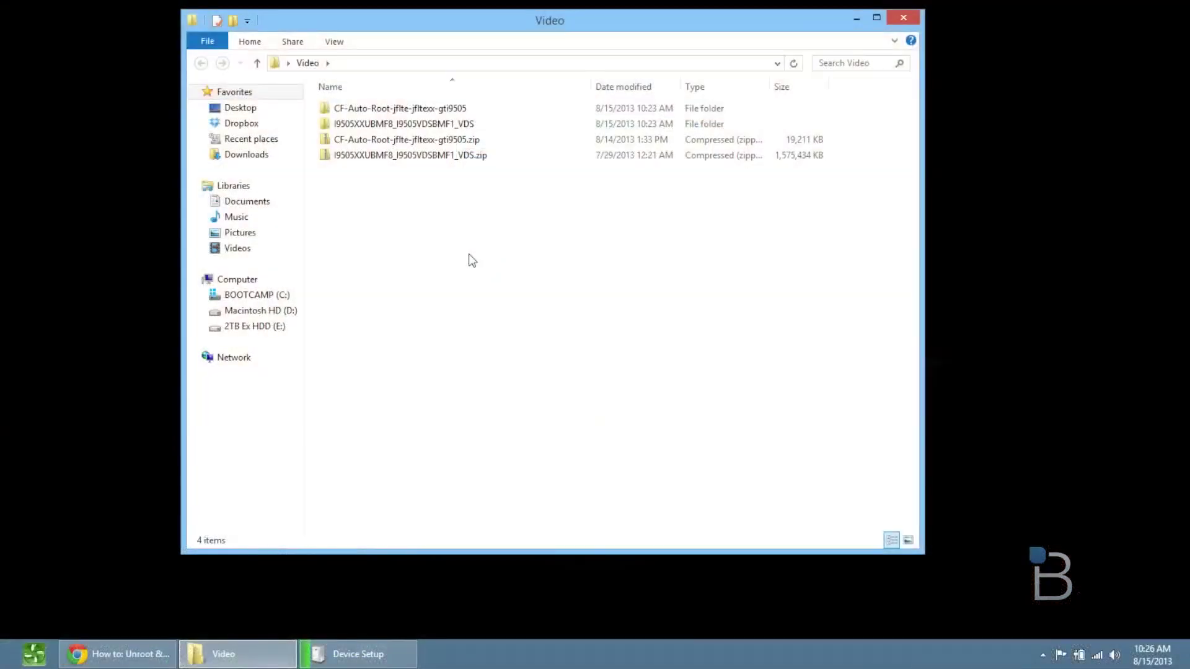
Step: Run Odin3-v1.85.exe from the CF-Auto-Root-jflte-jfltexx-gti9505 folder as administrator
{"action": "double_click", "coordinate": [391, 109]}
{"action": "left_click", "coordinate": [374, 140]}
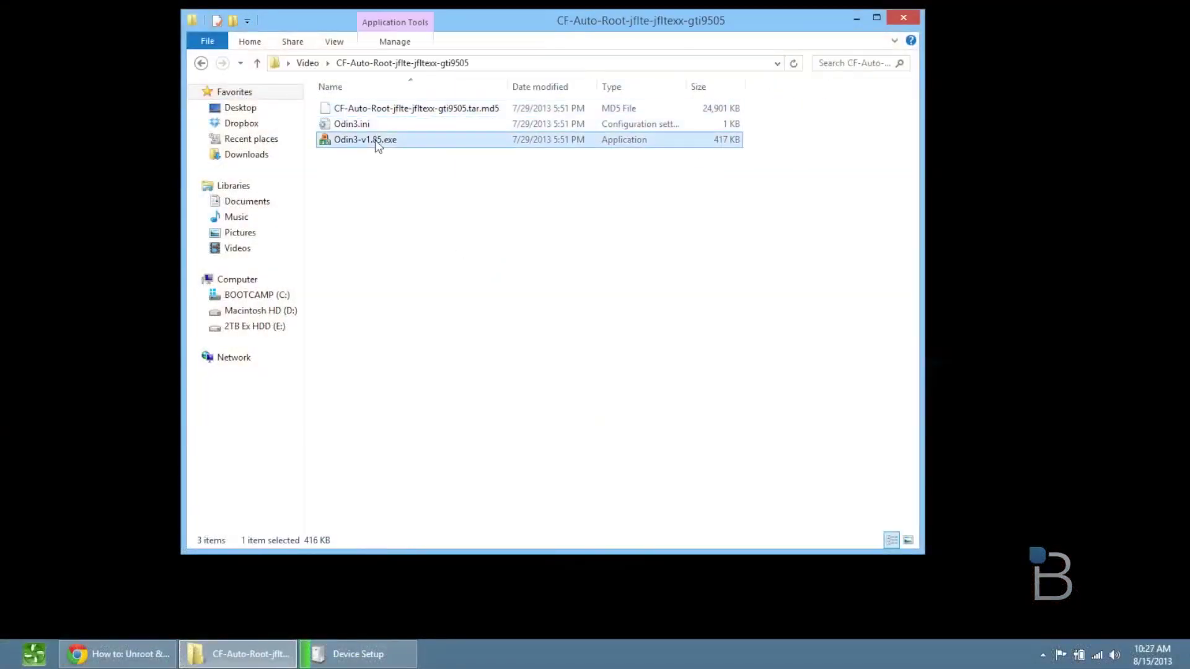
{"action": "right_click", "coordinate": [375, 140]}
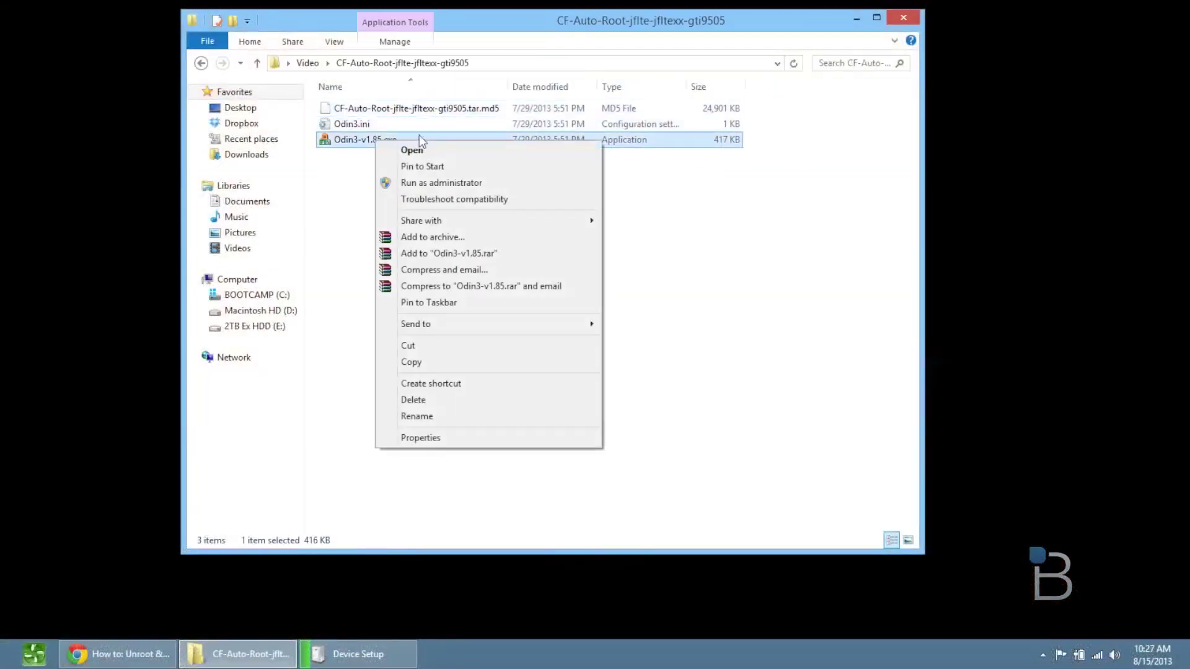
{"action": "left_click", "coordinate": [445, 184]}
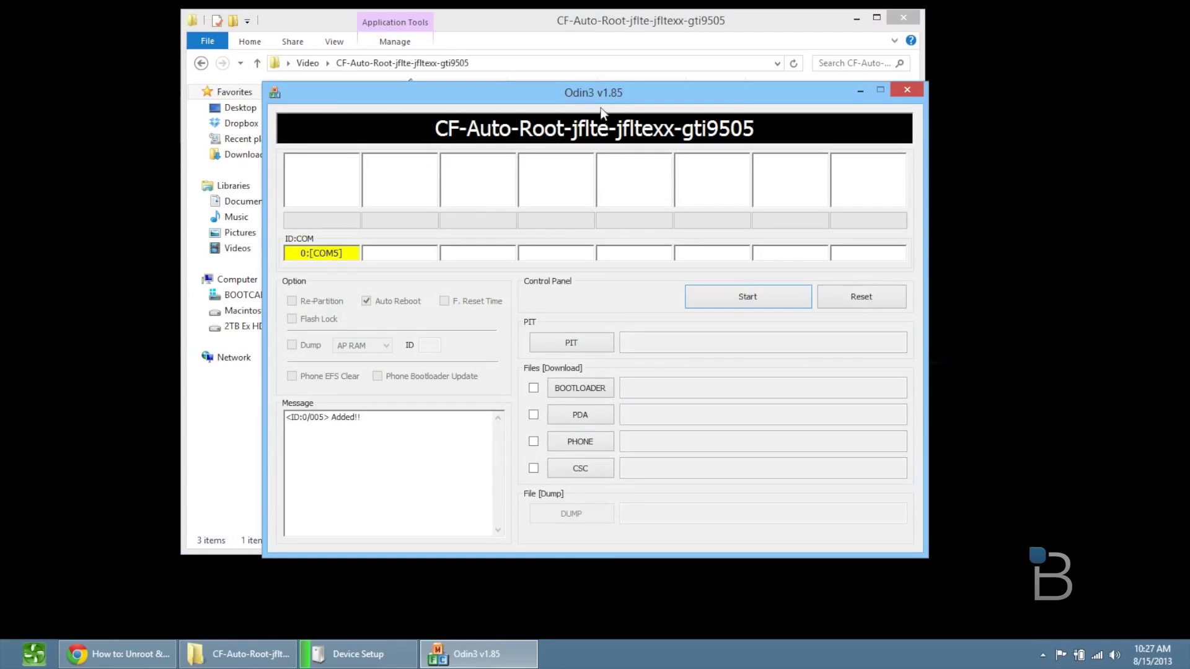
Step: Load I9505XXUBMF8_I9505VDSBMF1_I9505XXUBMF8_HOME.tar.md5 from the Video folder's I9505XXUBMF8_I9505VDSBMF1_VDS subfolder as the PDA file and start flashing
{"action": "left_click_drag", "start_coordinate": [599, 110], "coordinate": [586, 80]}
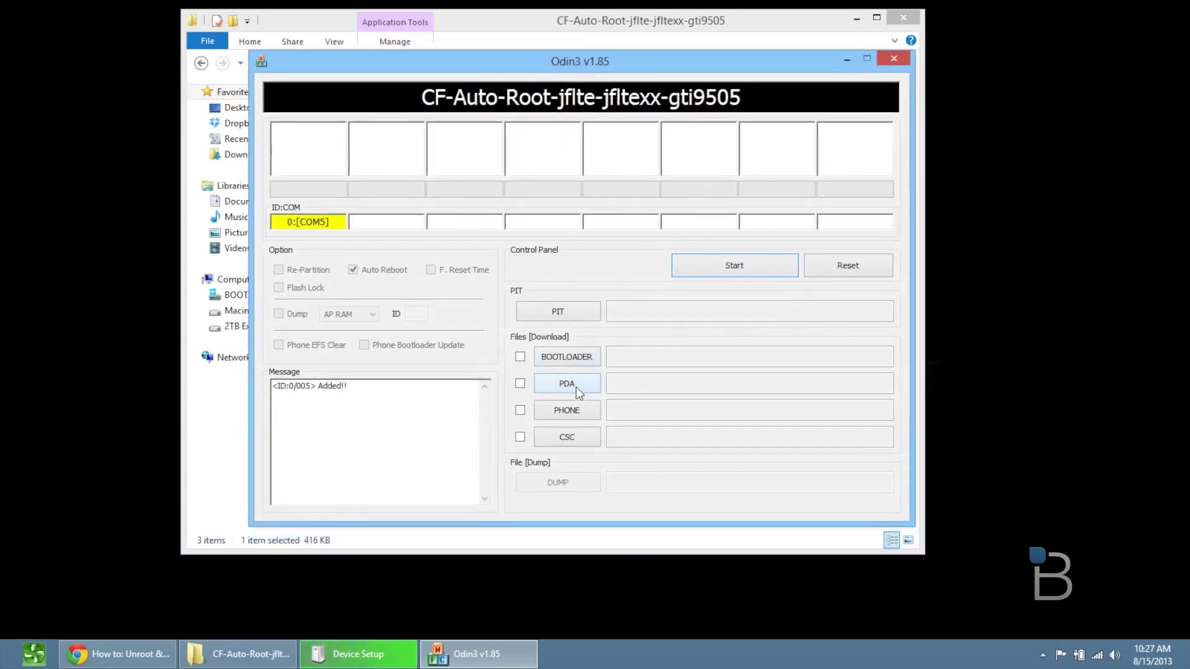
{"action": "left_click", "coordinate": [575, 387]}
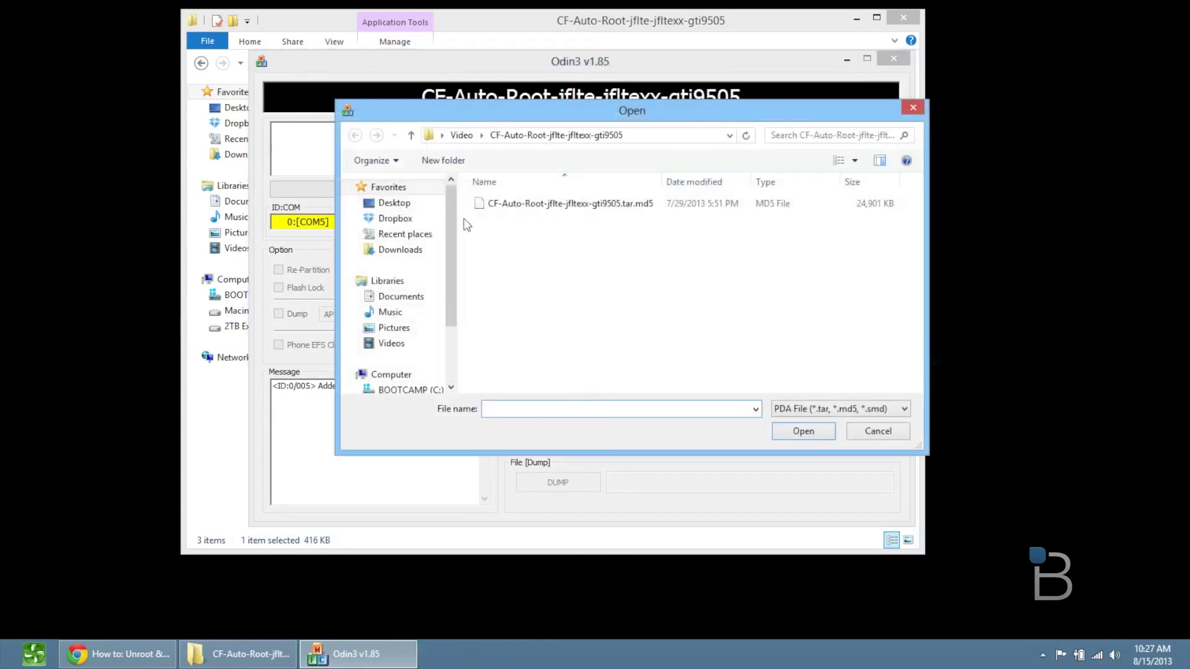
{"action": "left_click", "coordinate": [383, 207]}
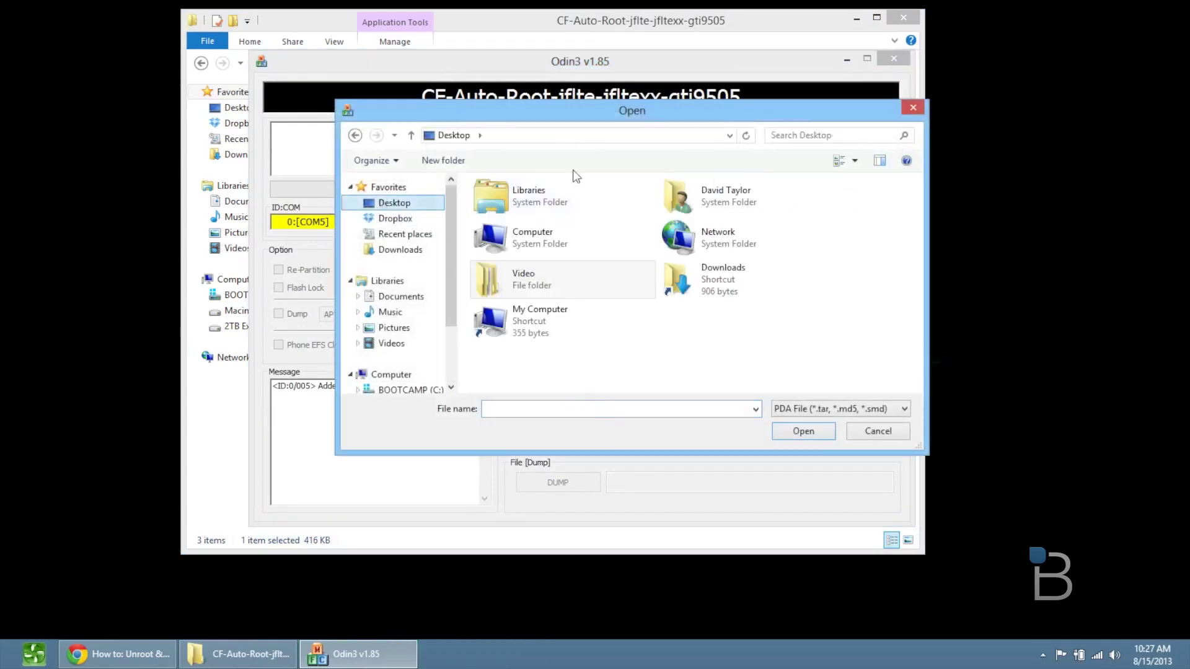
{"action": "double_click", "coordinate": [556, 279]}
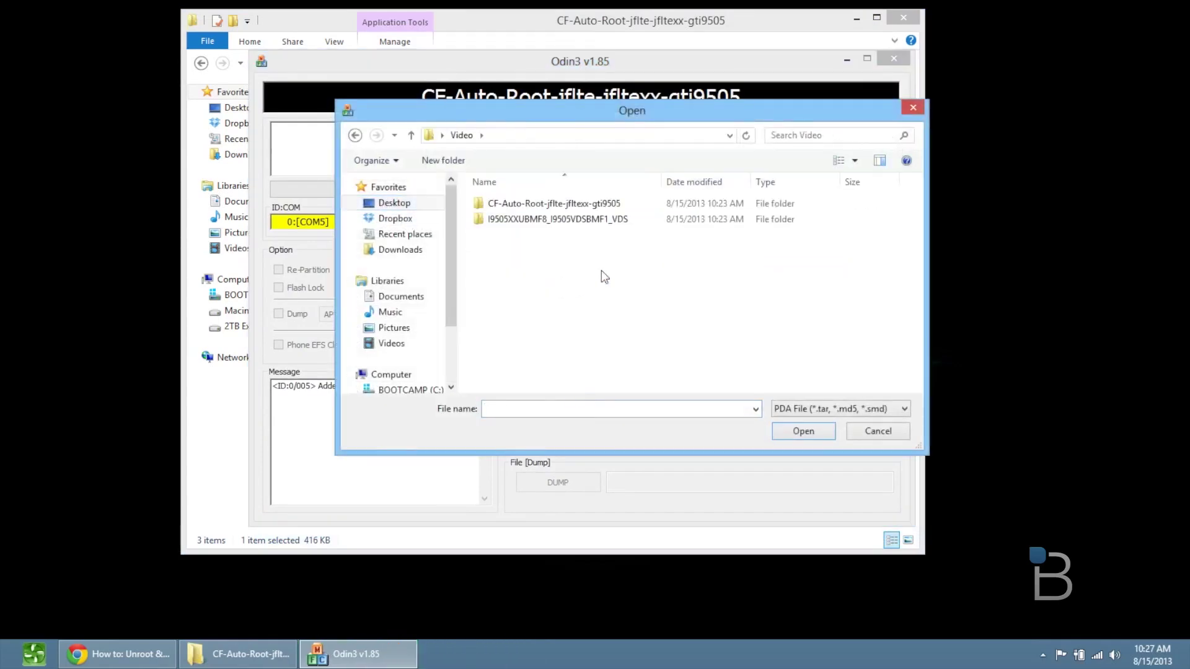
{"action": "double_click", "coordinate": [519, 223]}
{"action": "left_click", "coordinate": [617, 203]}
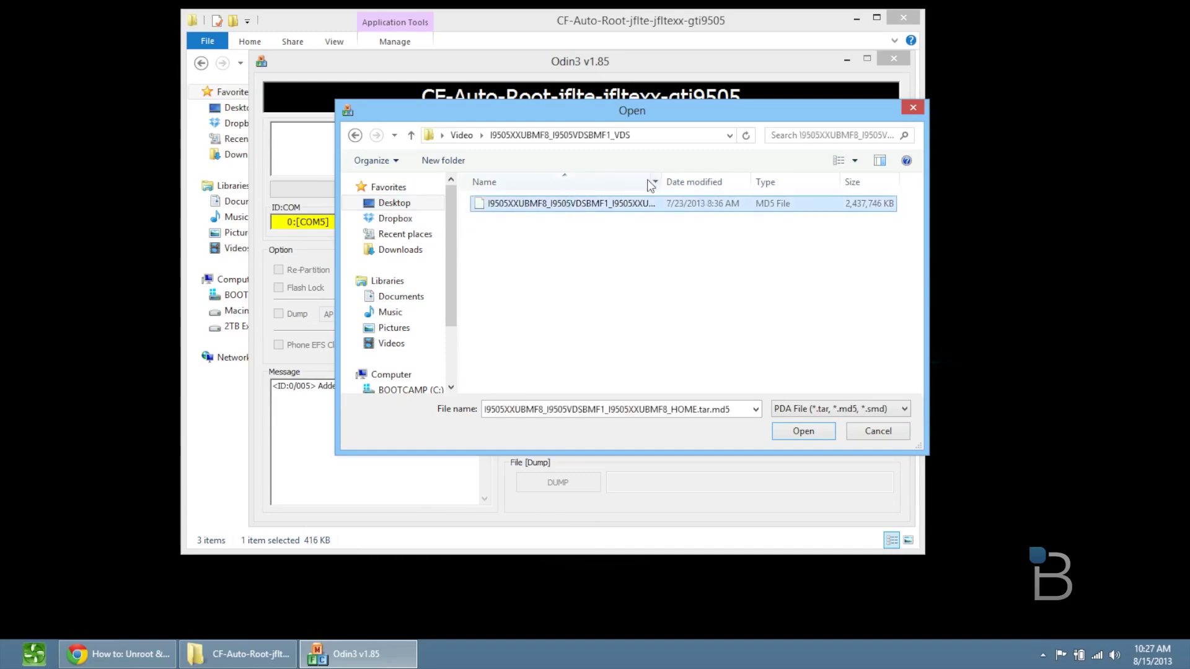
{"action": "double_click", "coordinate": [663, 178]}
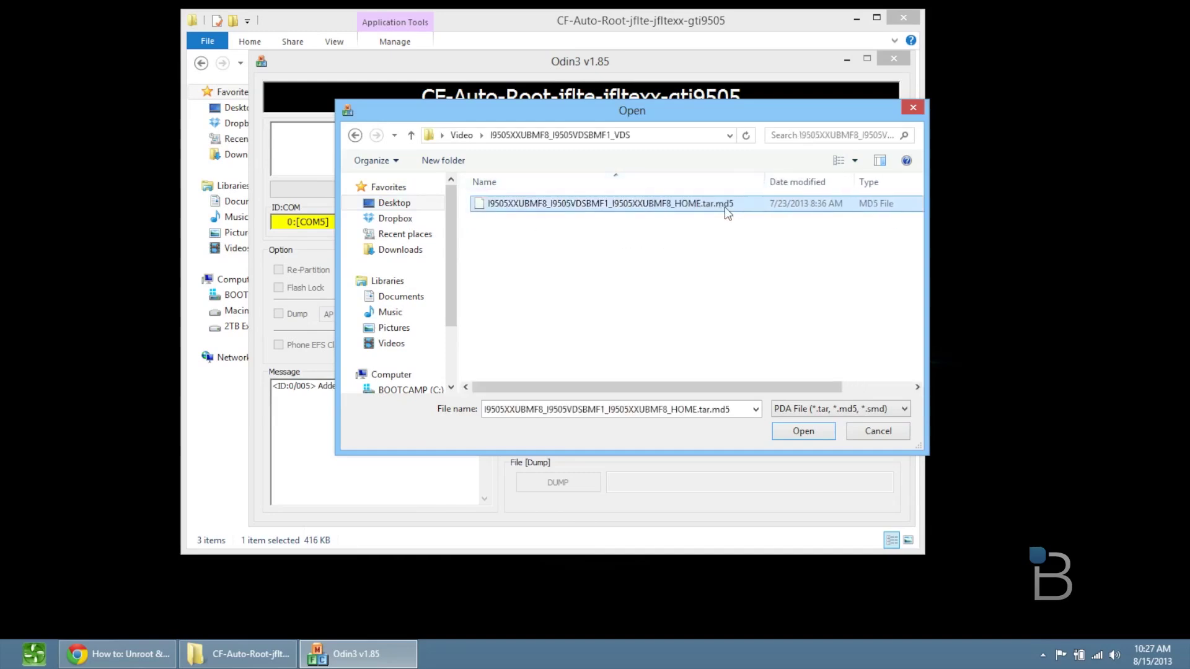
{"action": "left_click", "coordinate": [803, 432]}
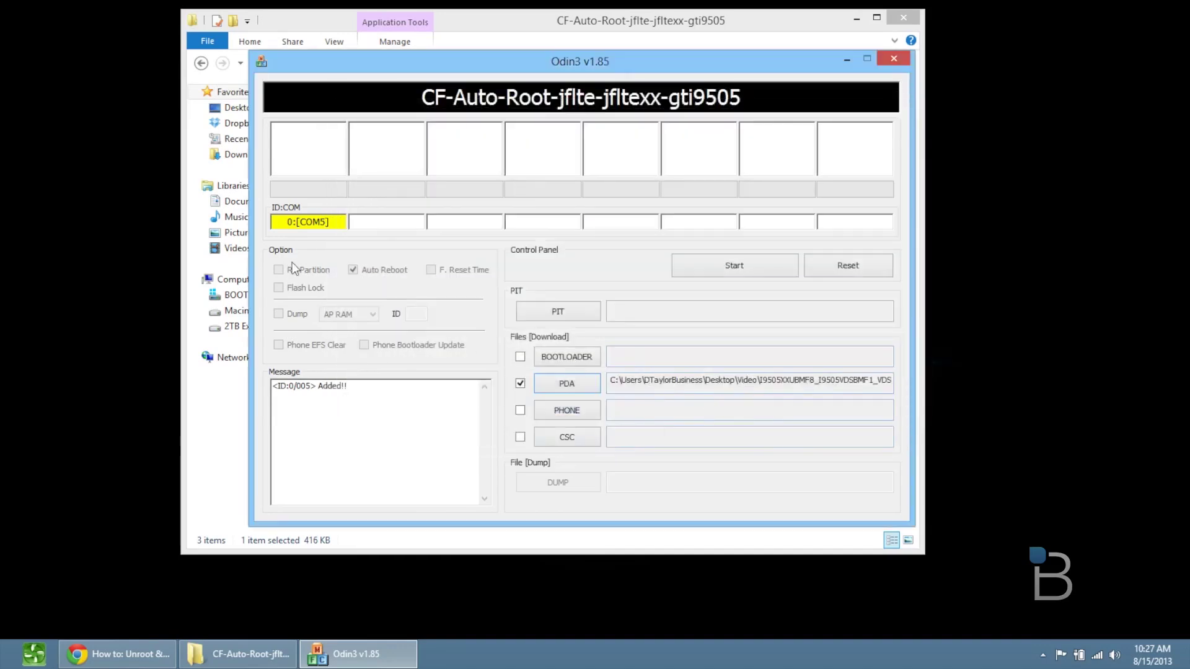
{"action": "left_click", "coordinate": [699, 269]}
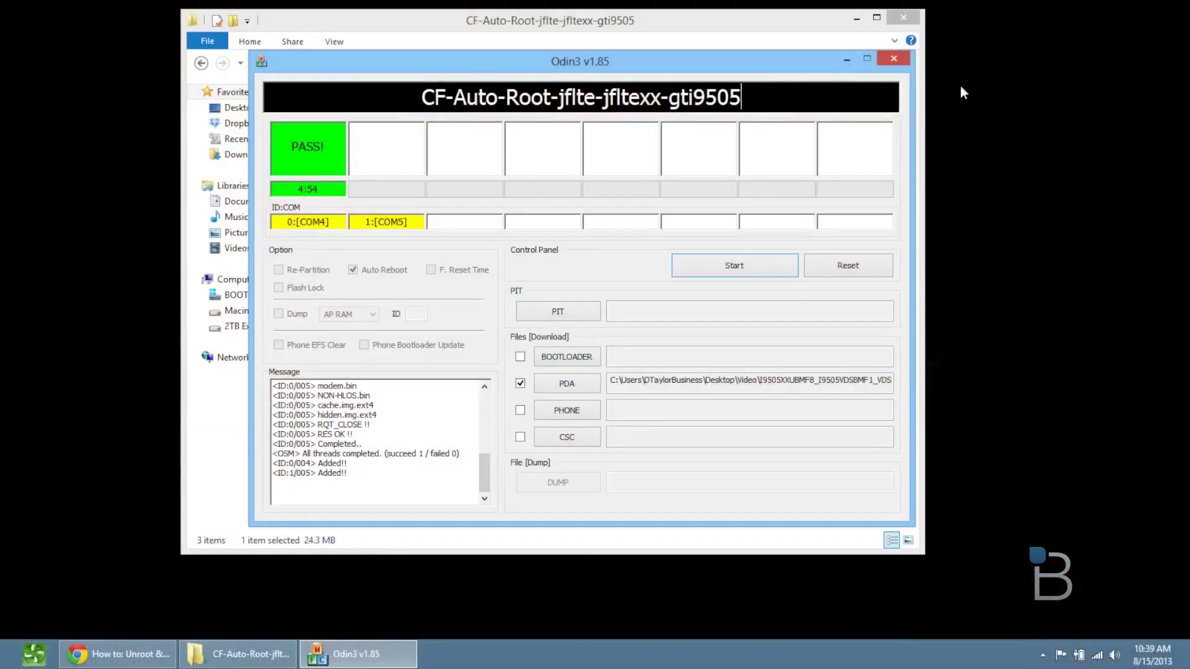
Step: Close the finished Odin3 session and run Odin3-v1.85.exe again as administrator
{"action": "left_click", "coordinate": [894, 58]}
{"action": "left_click", "coordinate": [376, 141]}
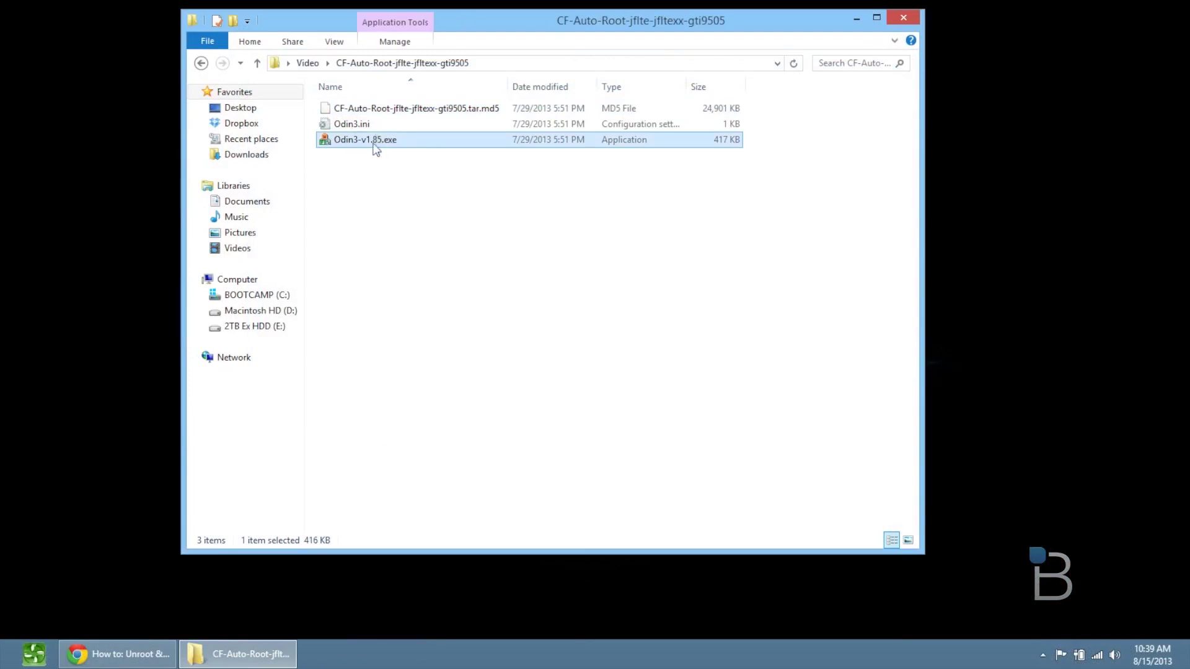
{"action": "right_click", "coordinate": [389, 140]}
{"action": "left_click", "coordinate": [489, 181]}
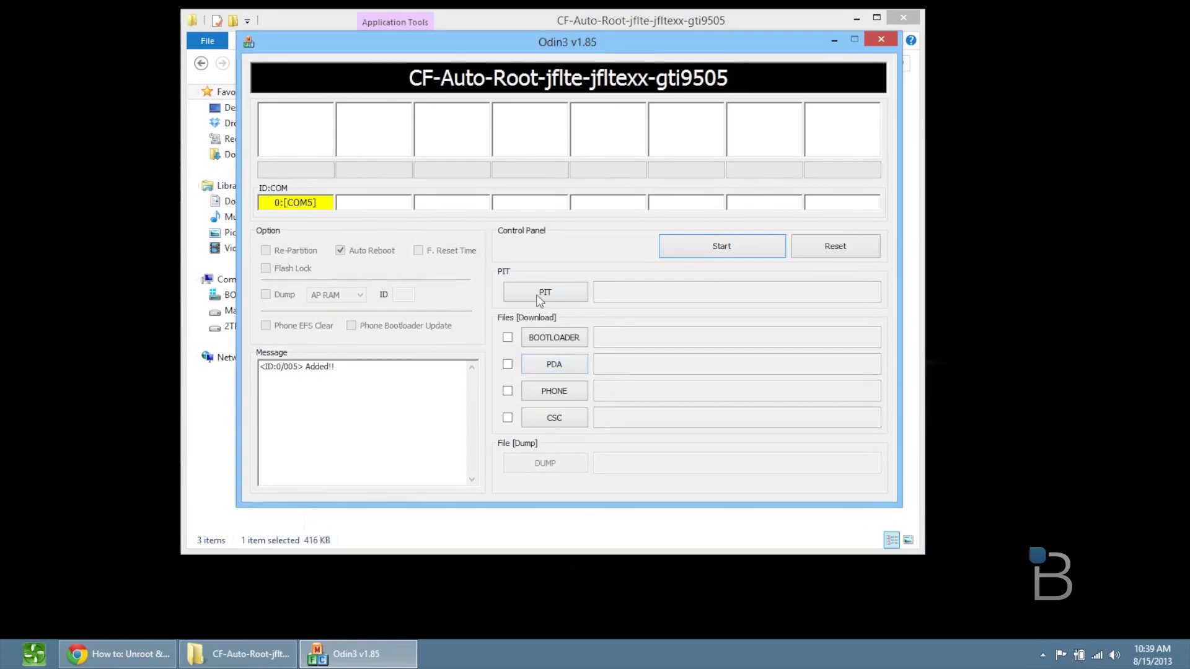
Step: Load CF-Auto-Root-jflte-jfltexx-gti9505.tar.md5 from its subfolder in the Video folder as the PDA file and start flashing
{"action": "left_click", "coordinate": [534, 370]}
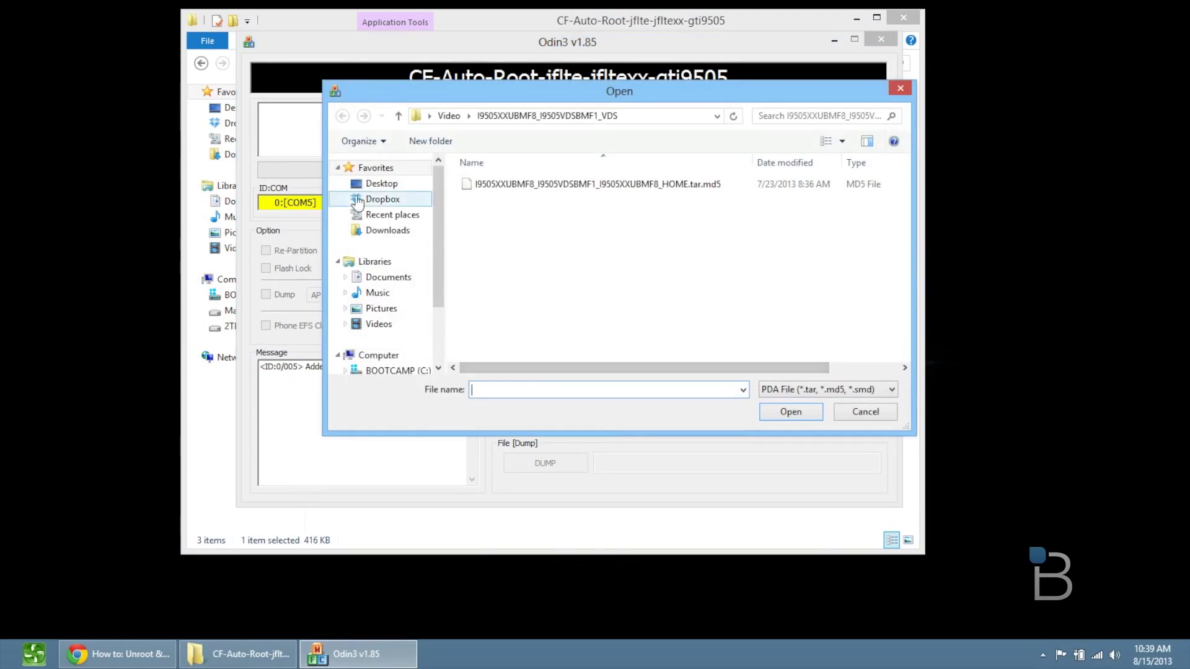
{"action": "left_click", "coordinate": [389, 186]}
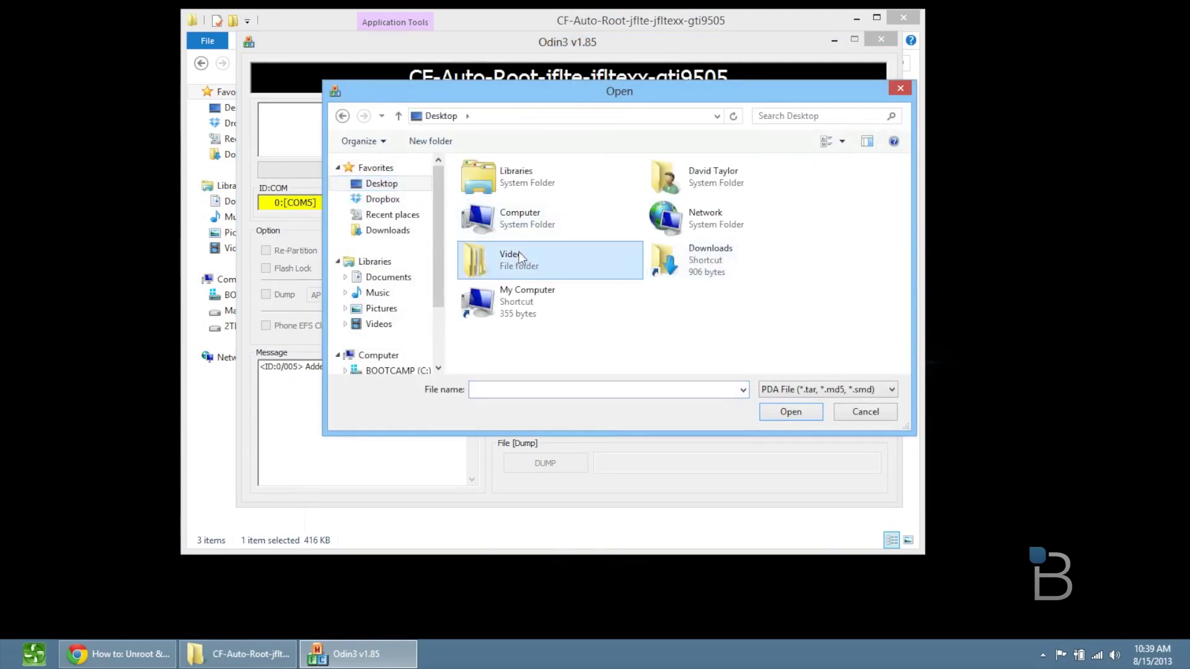
{"action": "double_click", "coordinate": [522, 257]}
{"action": "double_click", "coordinate": [513, 184]}
{"action": "left_click", "coordinate": [554, 185]}
{"action": "left_click", "coordinate": [785, 415]}
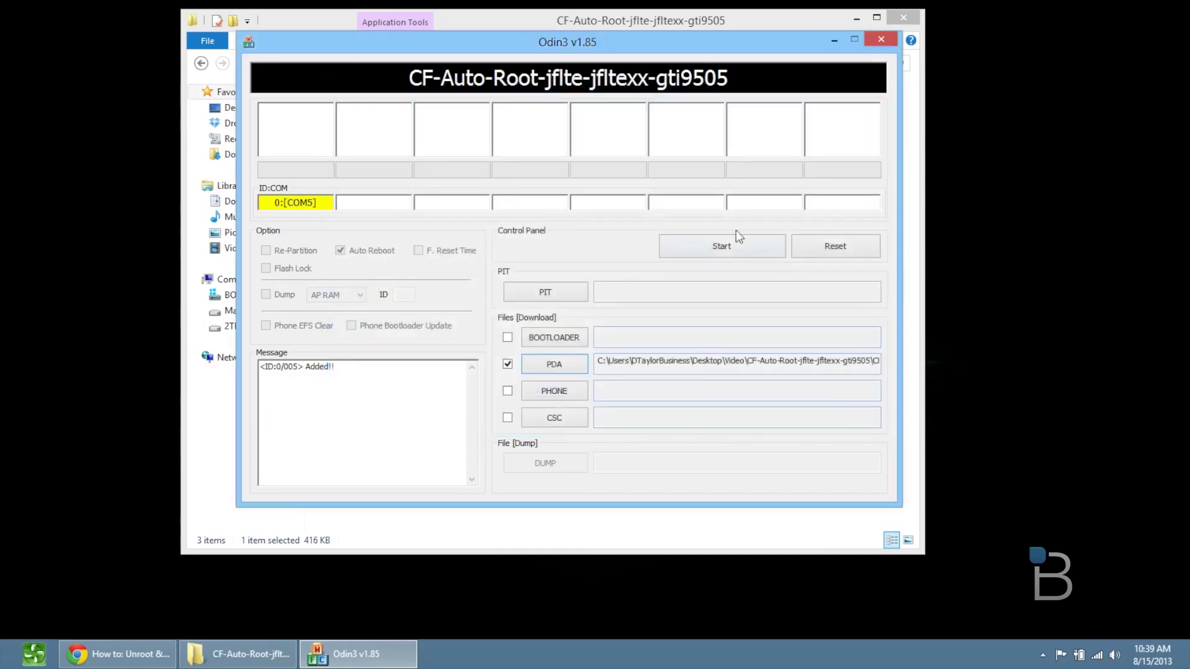
{"action": "left_click", "coordinate": [723, 248]}
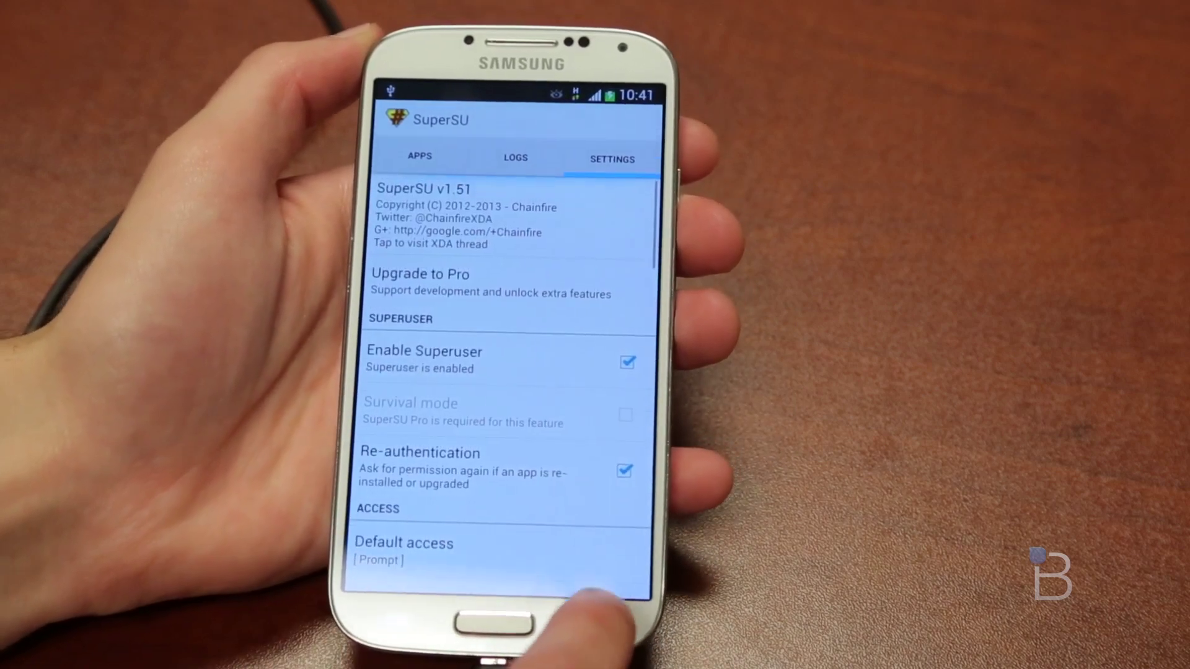
{"action": "left_click_drag", "start_coordinate": [492, 477], "coordinate": [626, 478]}
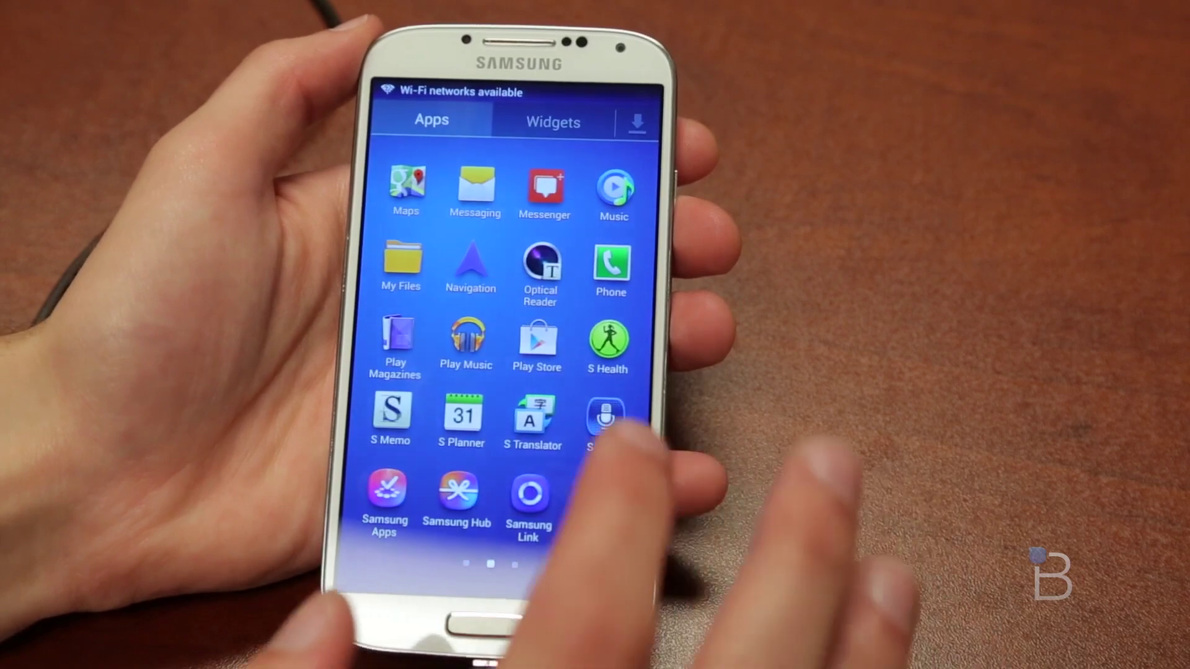
{"action": "left_click_drag", "start_coordinate": [598, 434], "coordinate": [694, 434]}
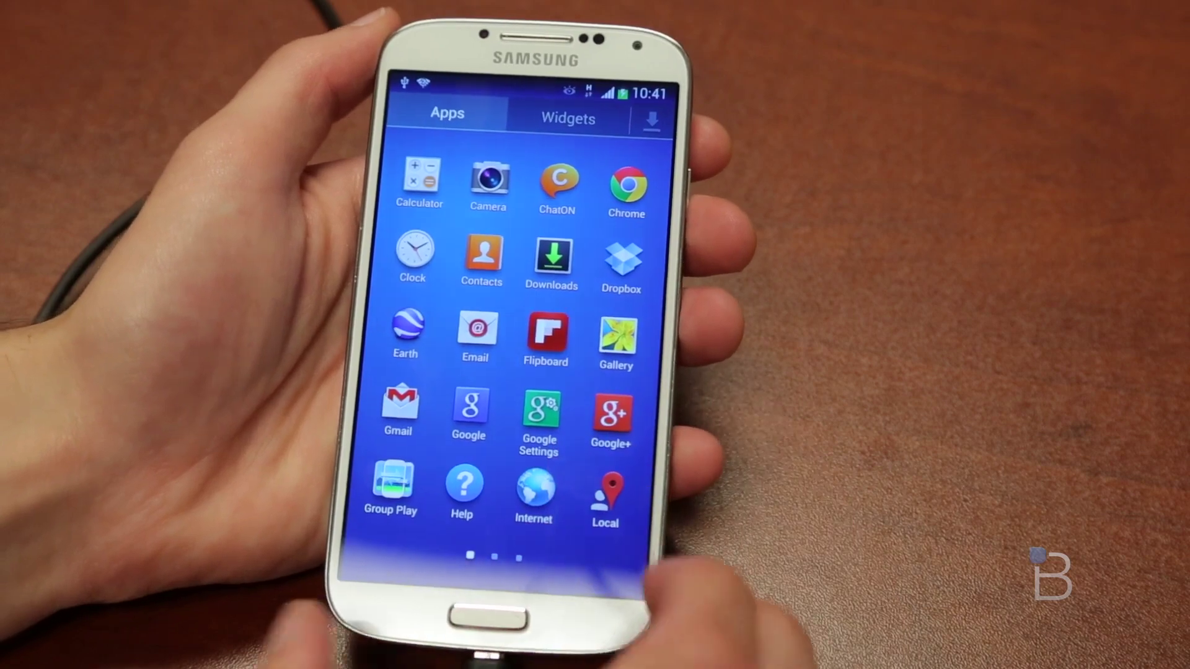
{"action": "left_click_drag", "start_coordinate": [664, 371], "coordinate": [598, 465]}
{"action": "left_click", "coordinate": [598, 494]}
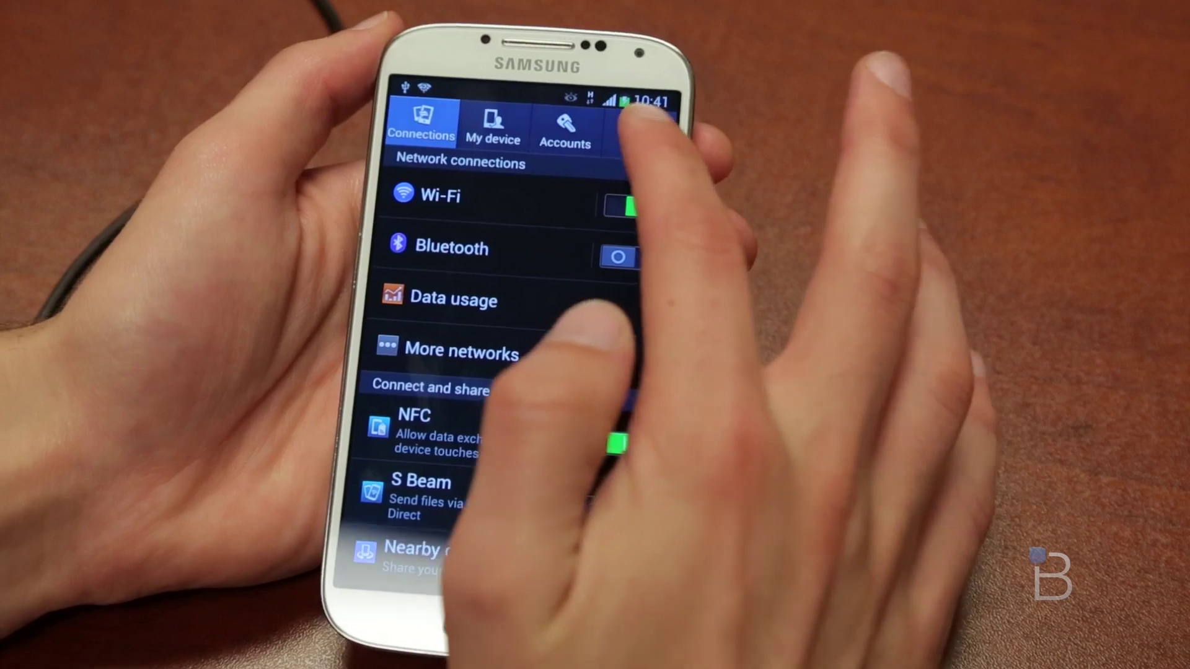
{"action": "left_click", "coordinate": [635, 137]}
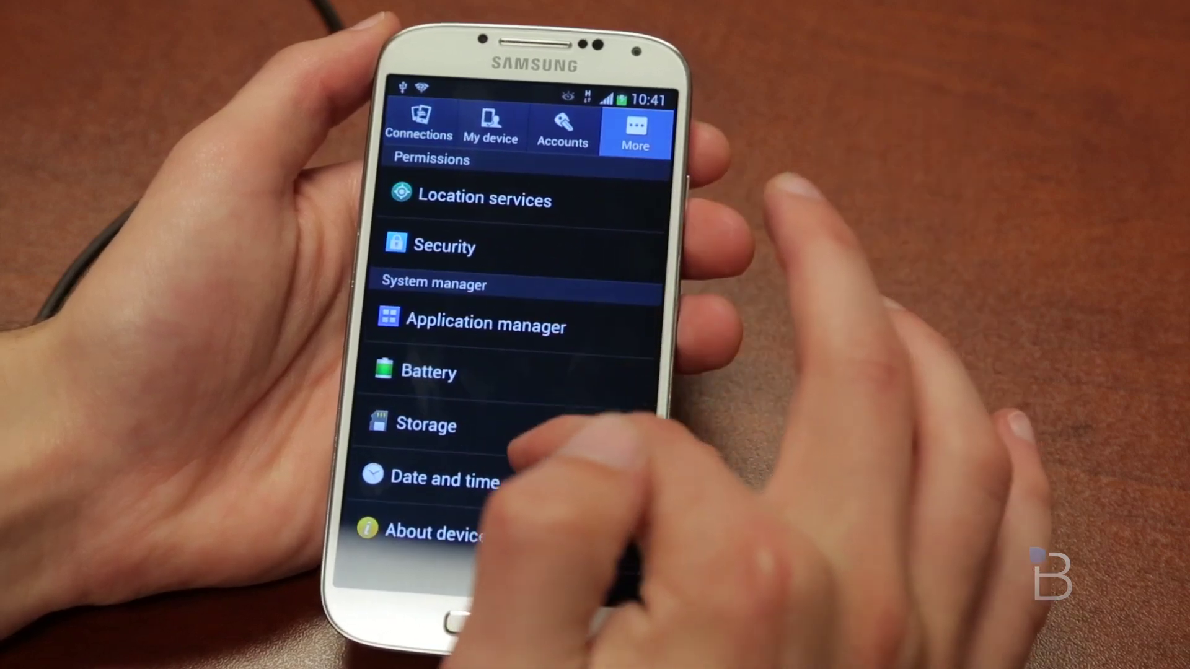
{"action": "left_click", "coordinate": [619, 248]}
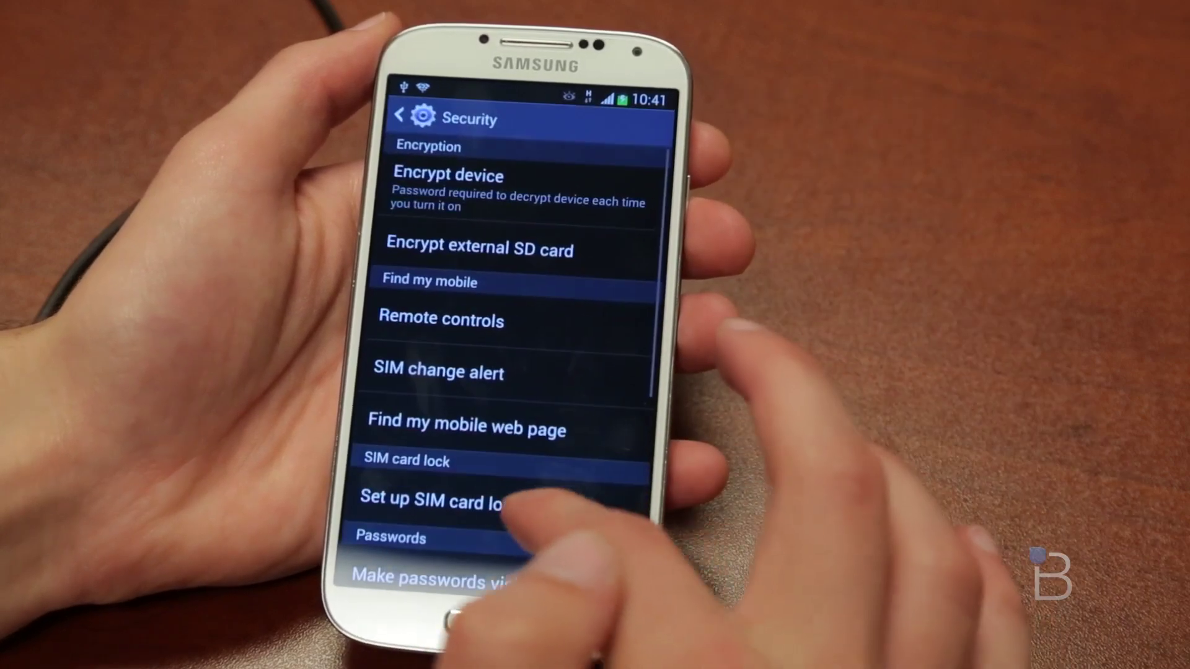
{"action": "left_click_drag", "start_coordinate": [545, 505], "coordinate": [540, 248]}
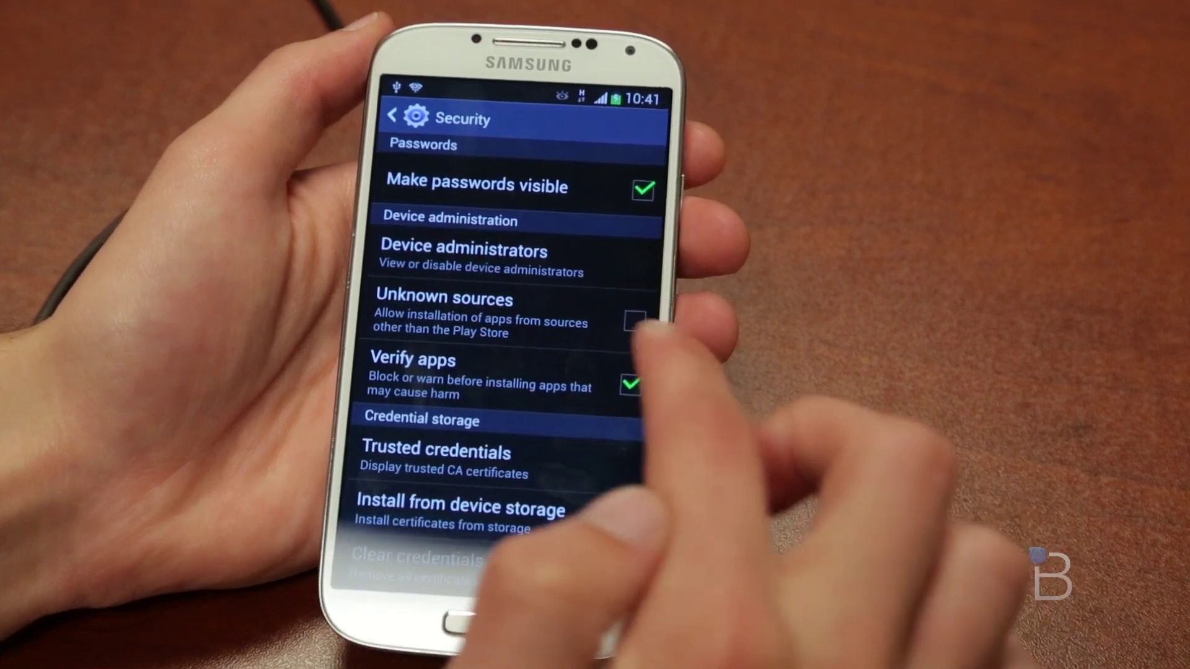
{"action": "left_click", "coordinate": [629, 310]}
{"action": "left_click", "coordinate": [552, 452]}
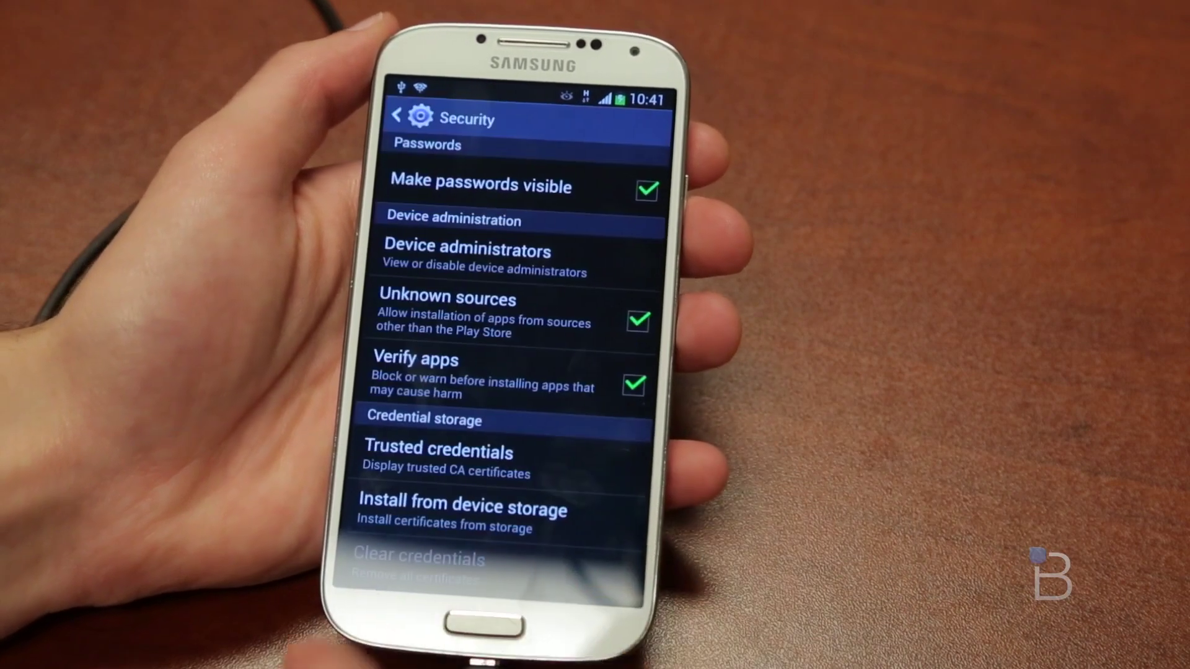
{"action": "left_click", "coordinate": [595, 625]}
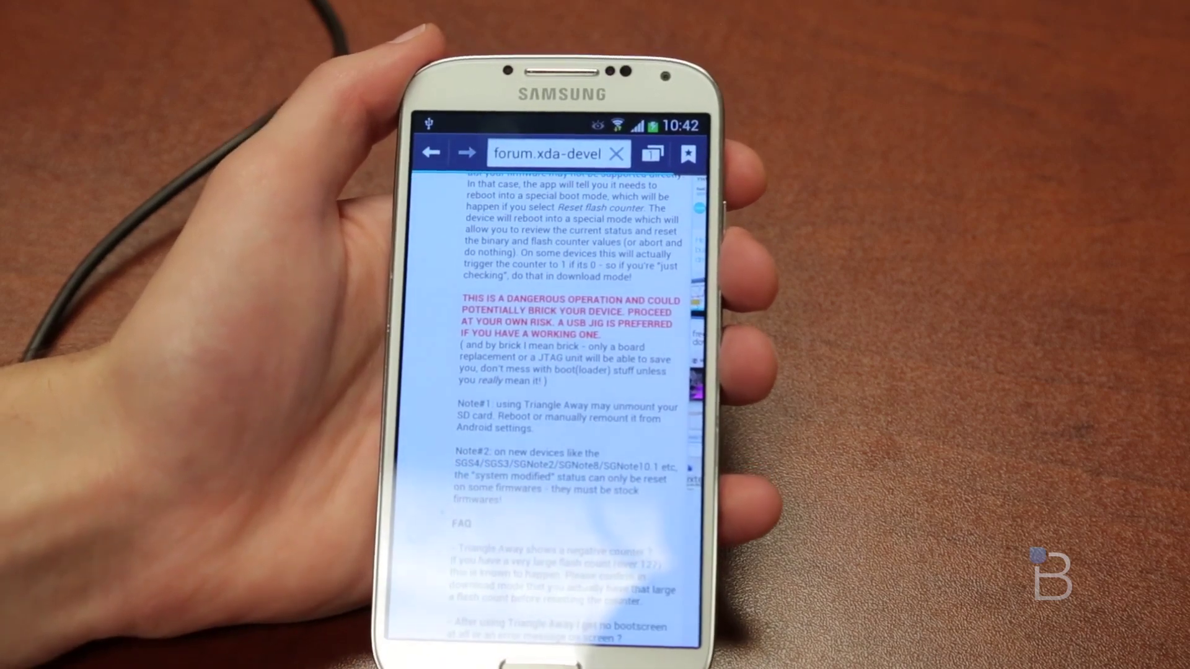
{"action": "scroll", "coordinate": [539, 403], "scroll_direction": "down", "scroll_amount": 5}
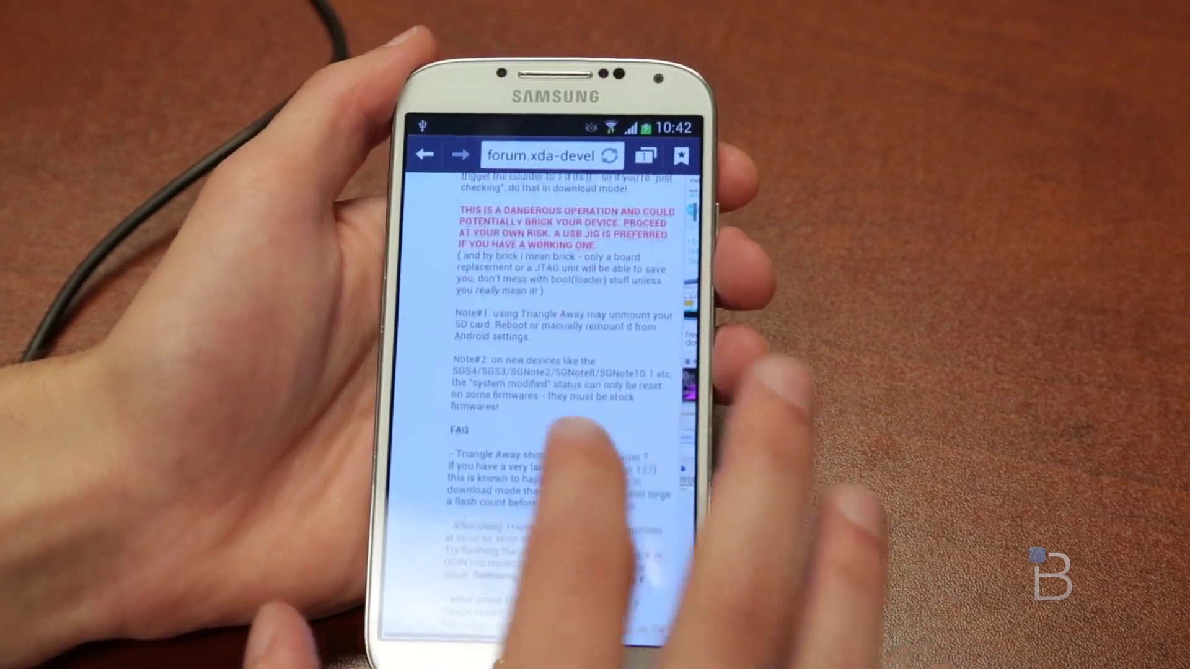
{"action": "scroll", "coordinate": [558, 495], "scroll_direction": "down", "scroll_amount": 4}
{"action": "scroll", "coordinate": [557, 402], "scroll_direction": "down", "scroll_amount": 10}
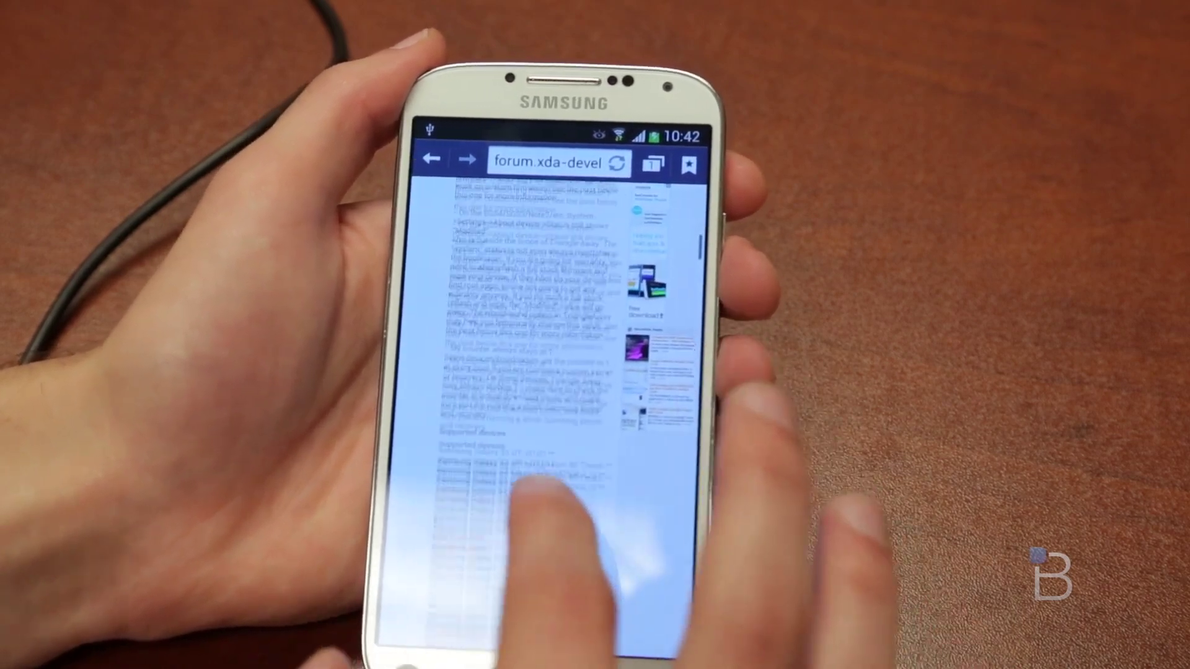
{"action": "scroll", "coordinate": [527, 527], "scroll_direction": "down", "scroll_amount": 6}
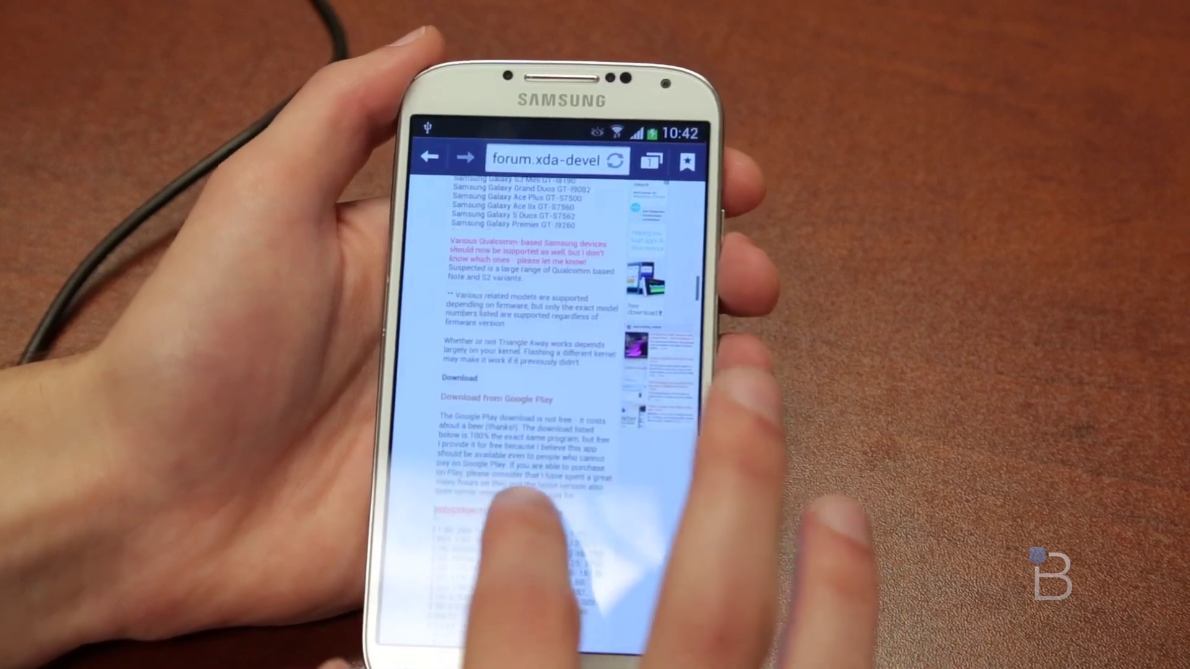
{"action": "scroll", "coordinate": [527, 464], "scroll_direction": "down", "scroll_amount": 2}
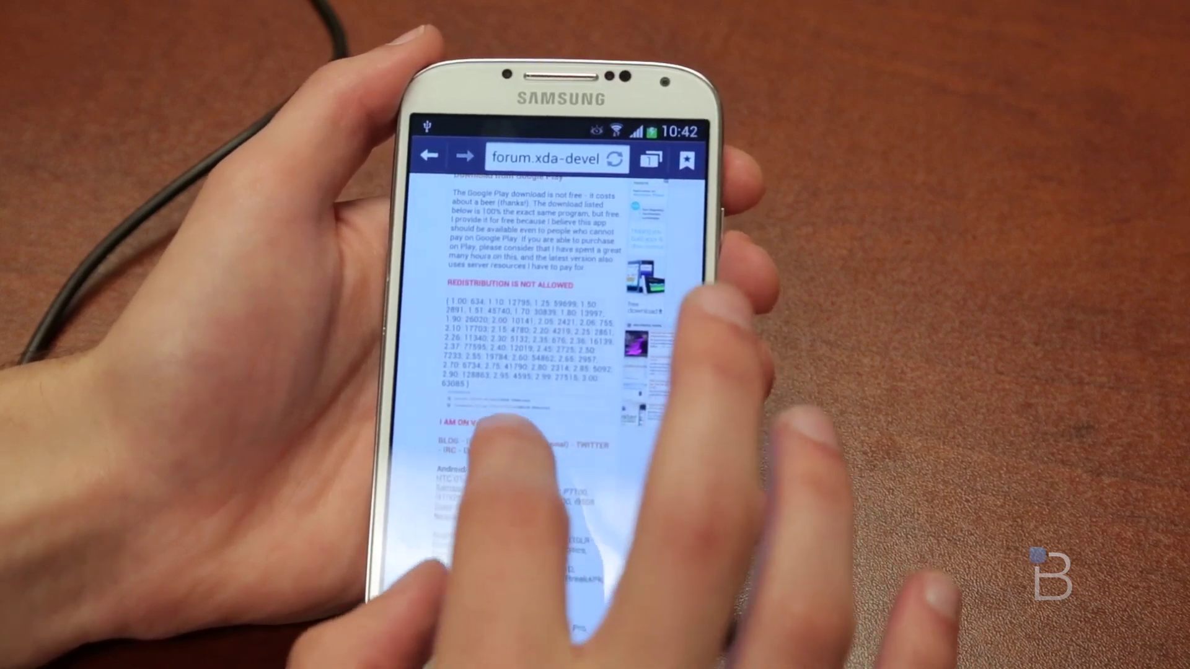